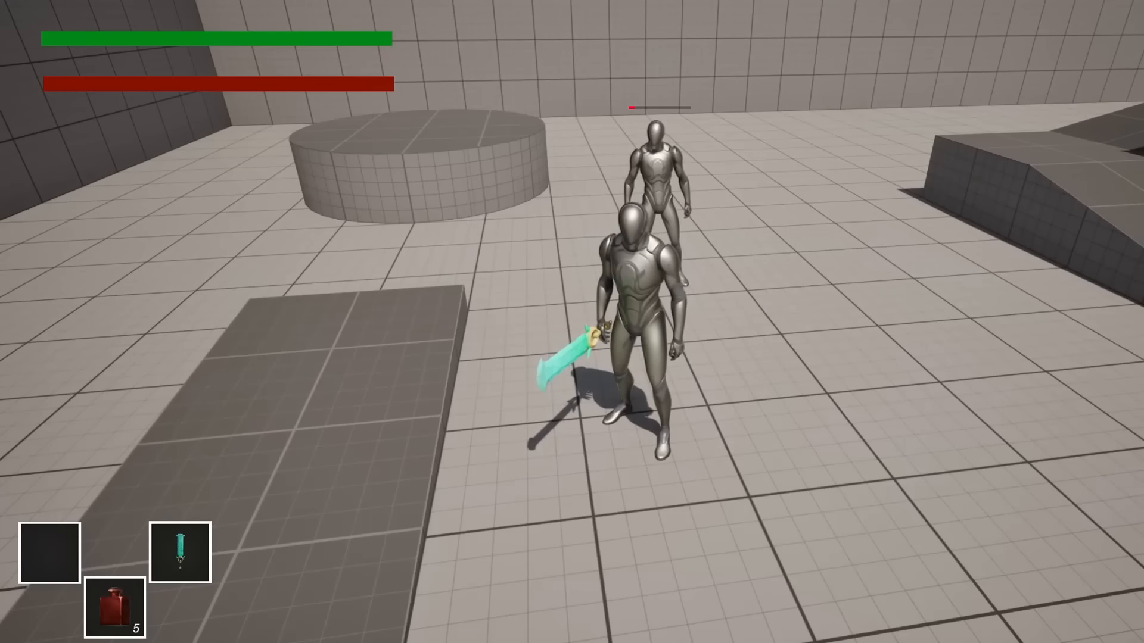
- Walk up to the enemy in the running game and strike it with the sword to view the death dissolve effect
key(w)
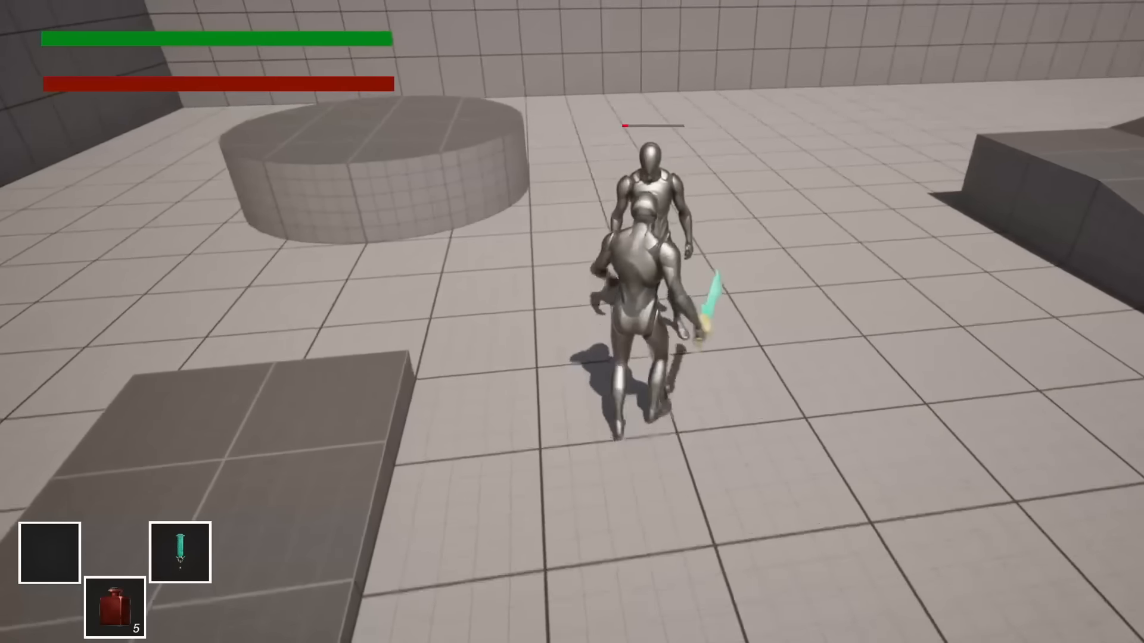
click(572, 322)
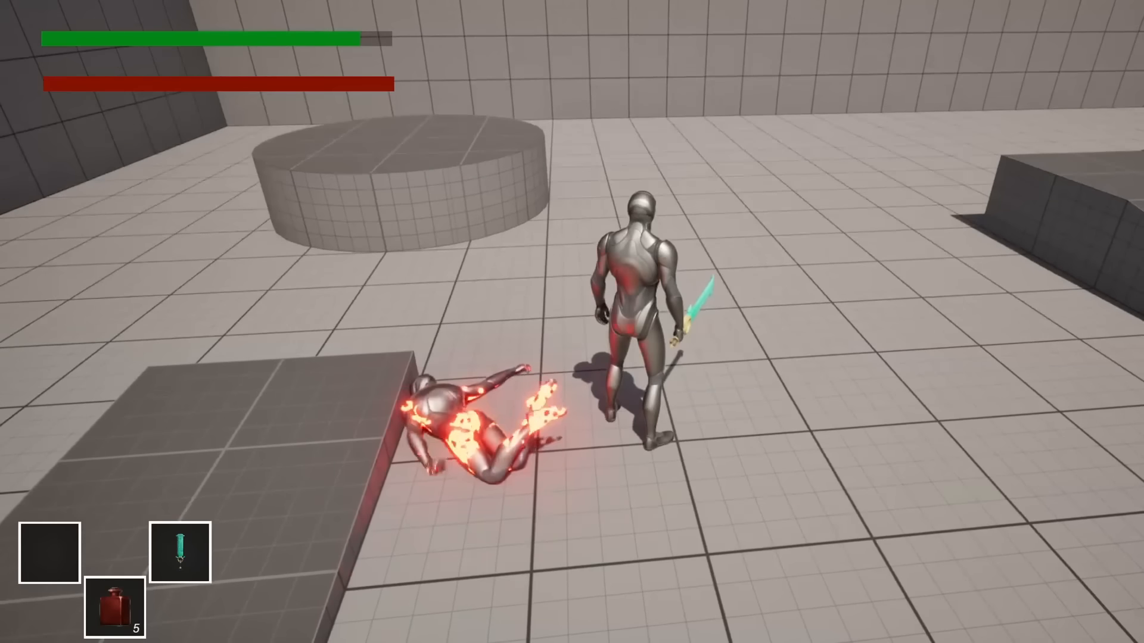
key(s)
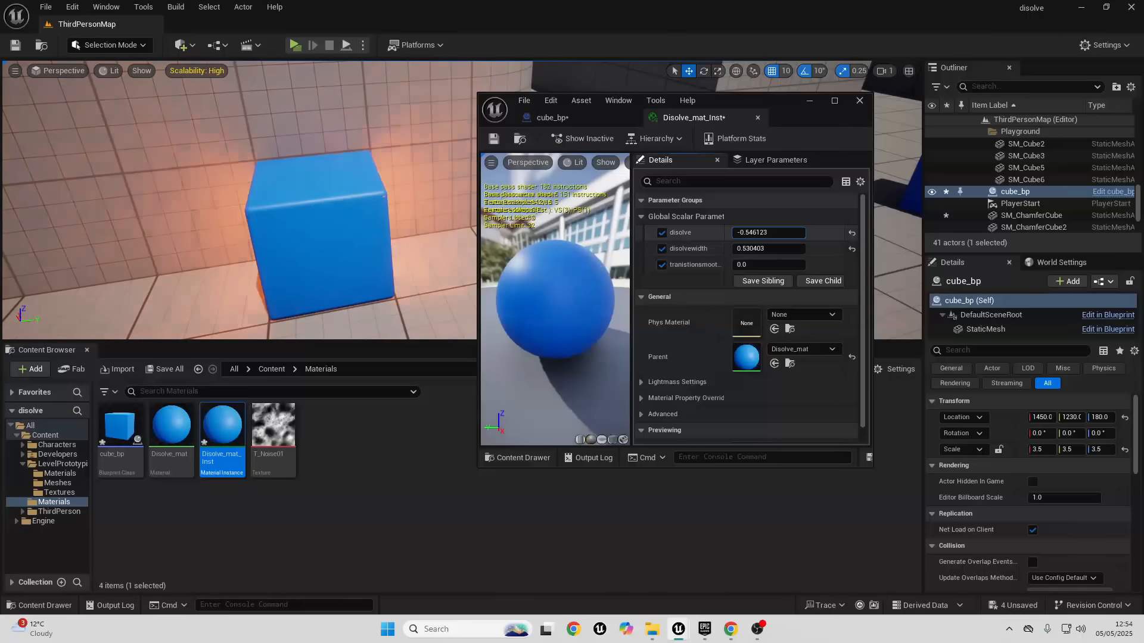
drag(769, 233, 745, 233)
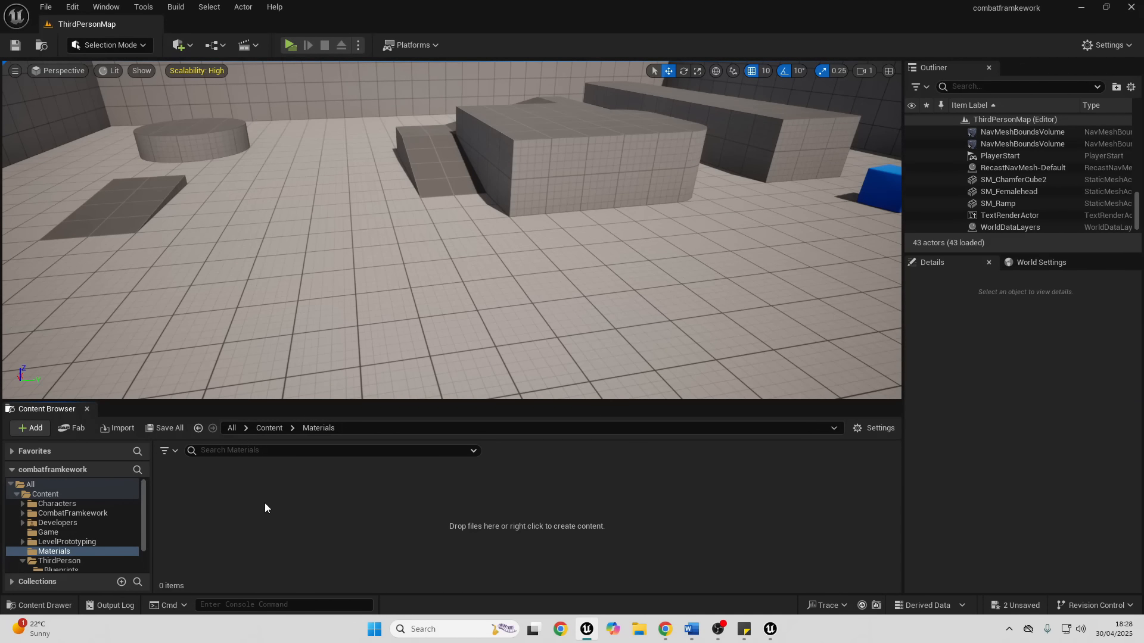
- Create a material named Disolve_Mat in the Materials folder and open it for editing
right_click(231, 504)
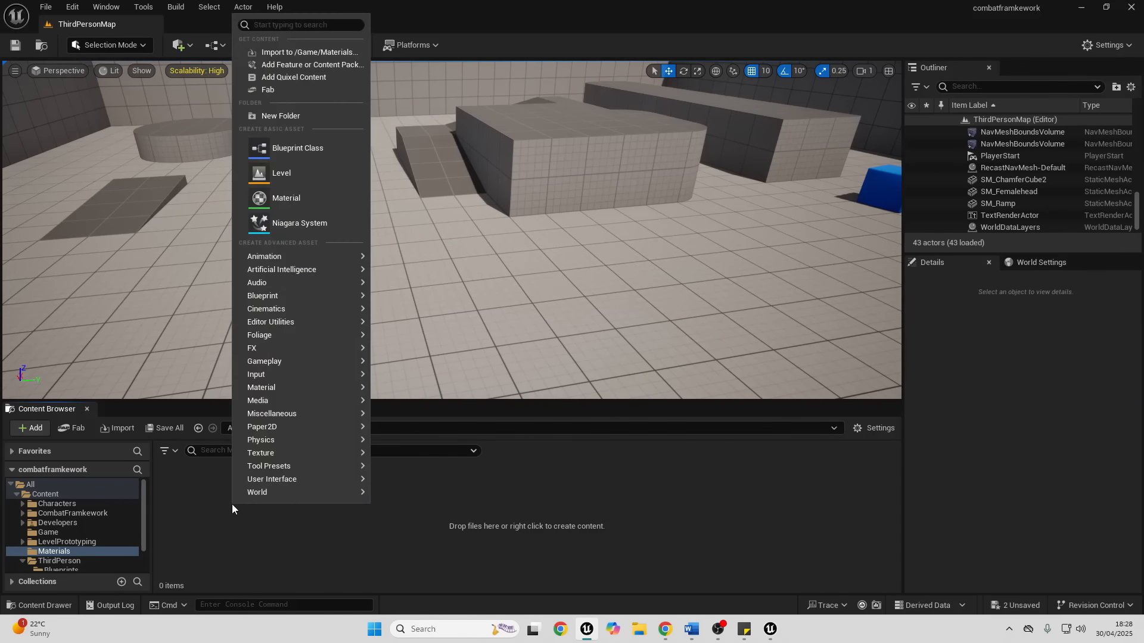
click(285, 196)
text(Disolve_Mat)
key(Return)
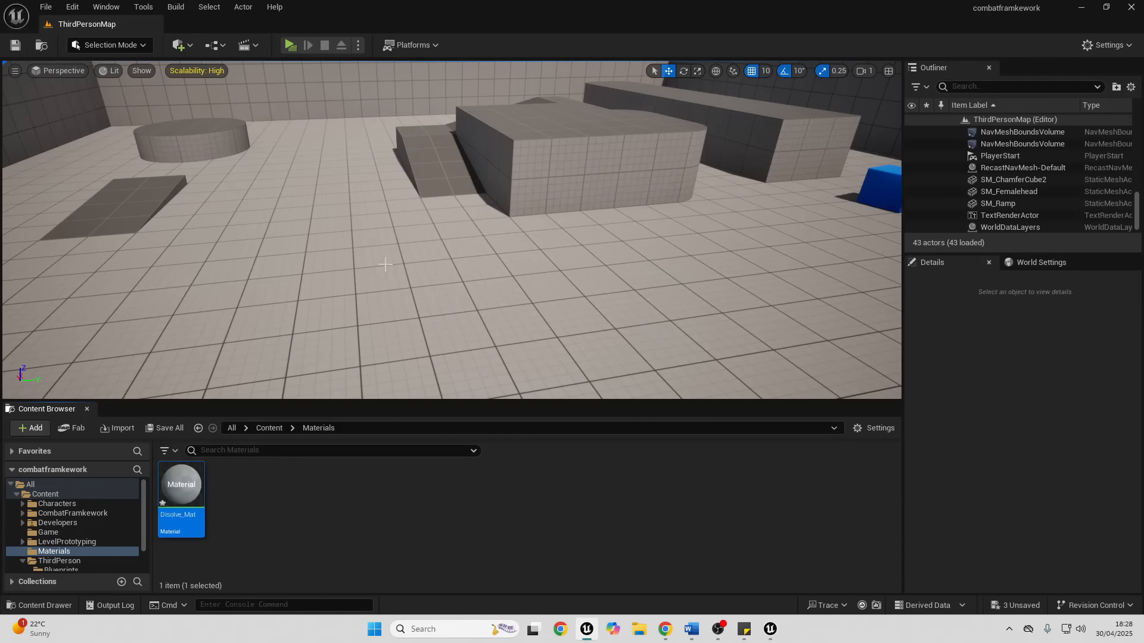
double_click(176, 482)
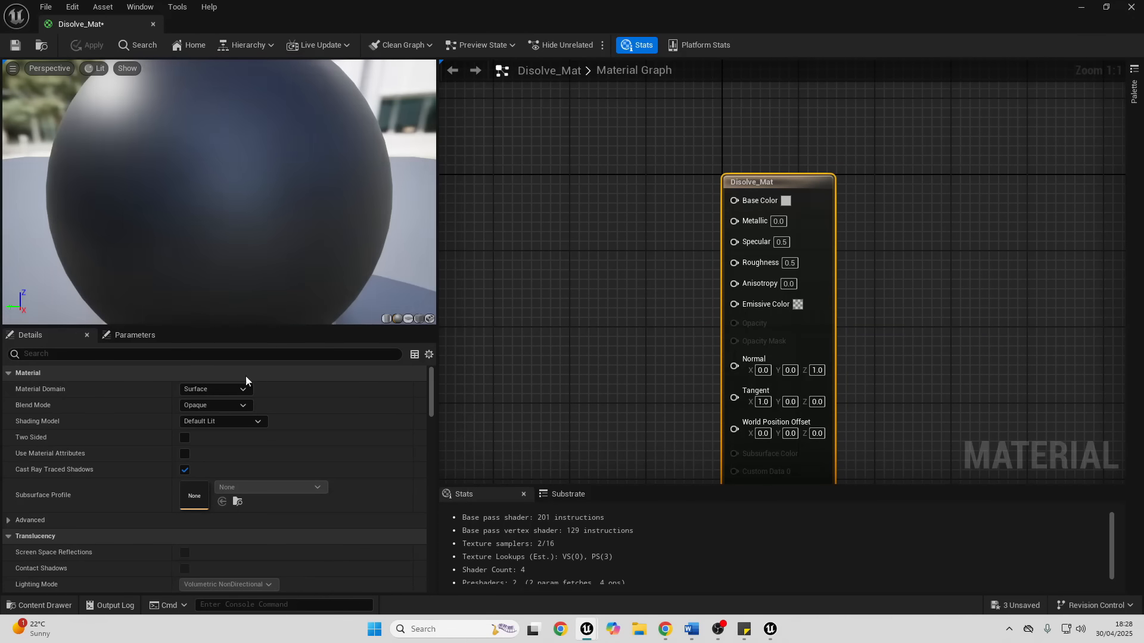
- Set the blend mode of Disolve_Mat to Masked
click(222, 405)
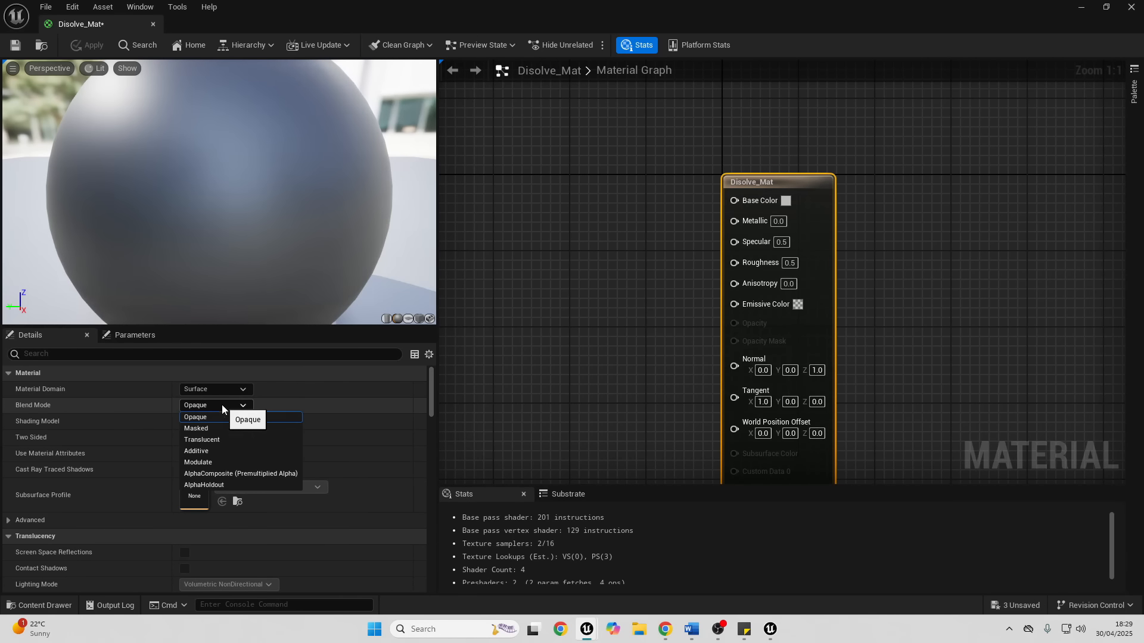
click(206, 424)
right_drag(480, 406, 564, 403)
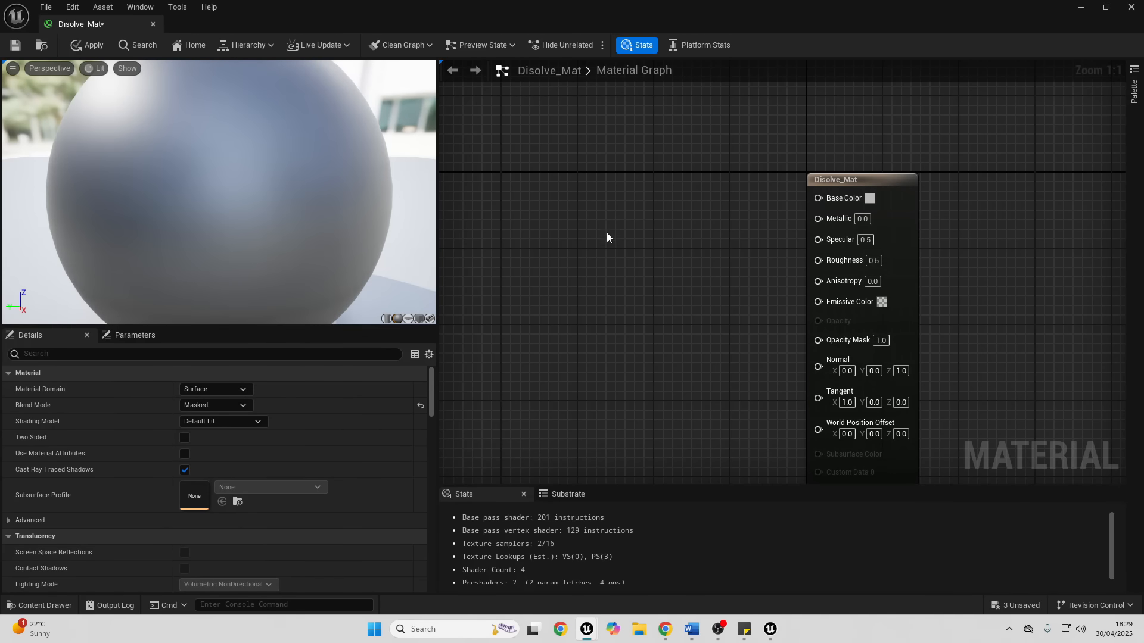
- Add a three-component constant coloured bright green (0.216619, 1.0, 0.0) and connect it to Base Color
click(572, 227)
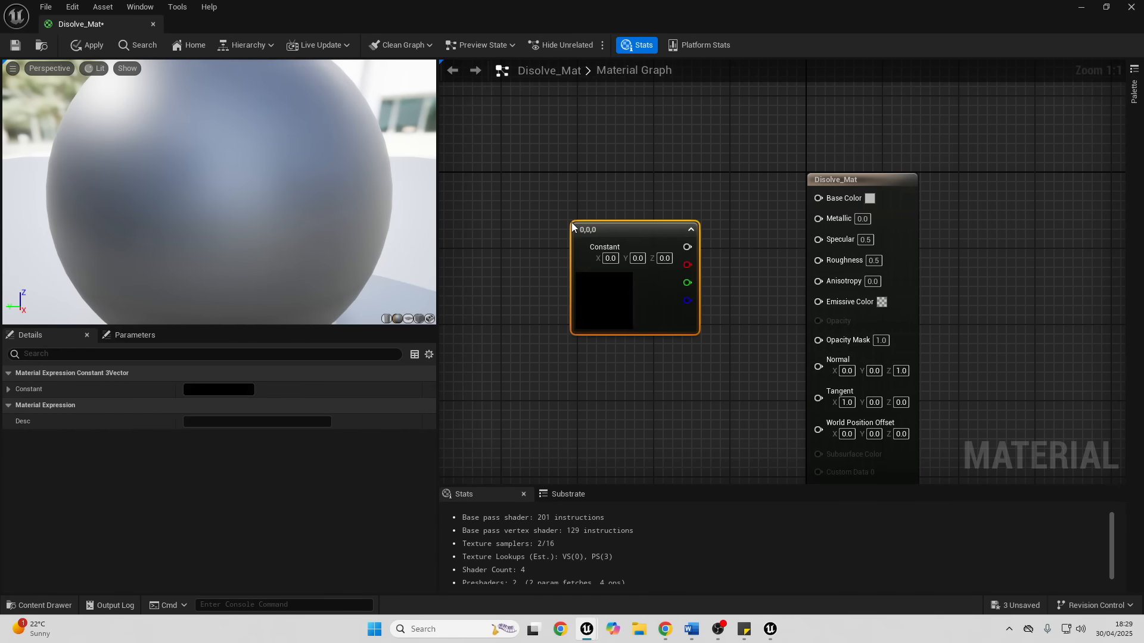
double_click(600, 290)
drag(684, 424, 656, 470)
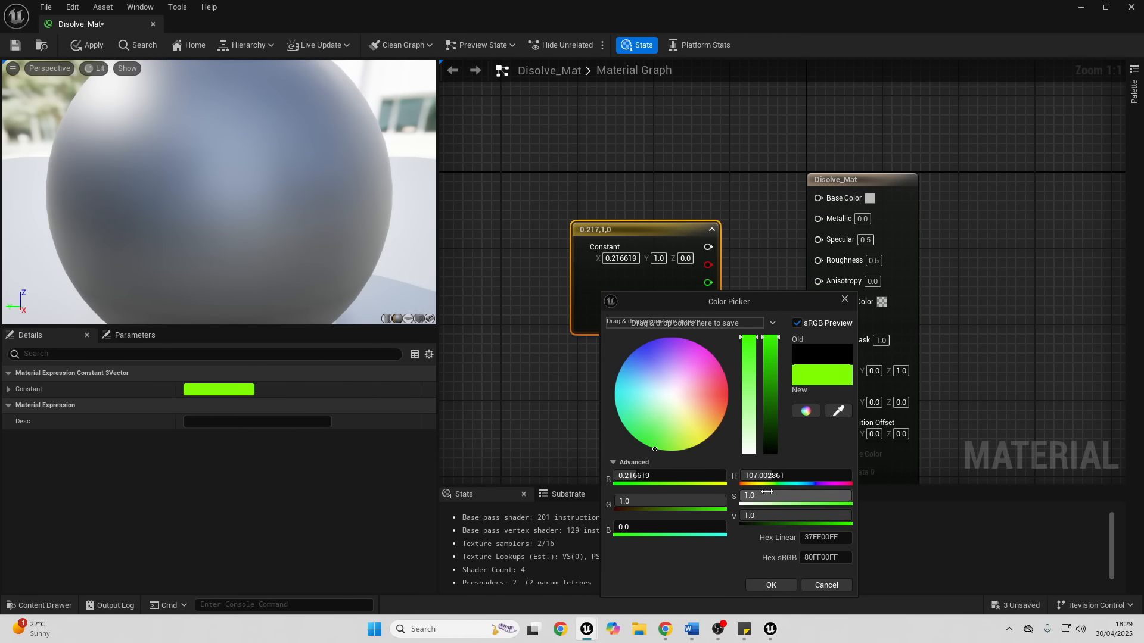
click(769, 585)
drag(708, 246, 833, 200)
scroll(739, 263, down, 3)
right_drag(692, 298, 784, 184)
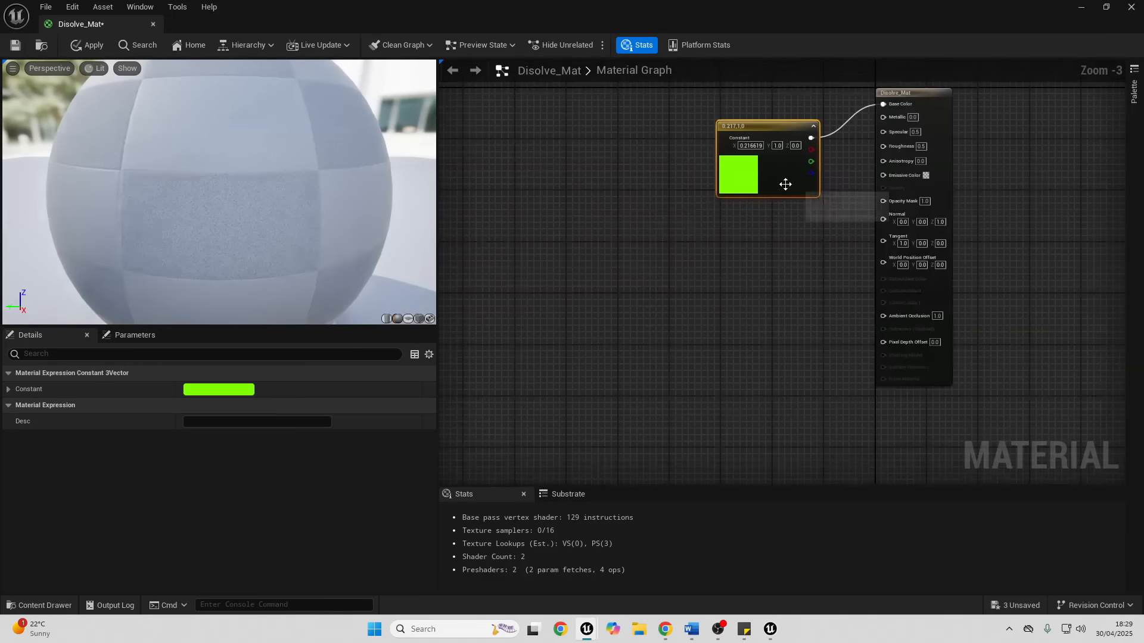
- Add a Texture Sample node below the colour constant and assign the T_Noise01 texture to it
click(579, 284)
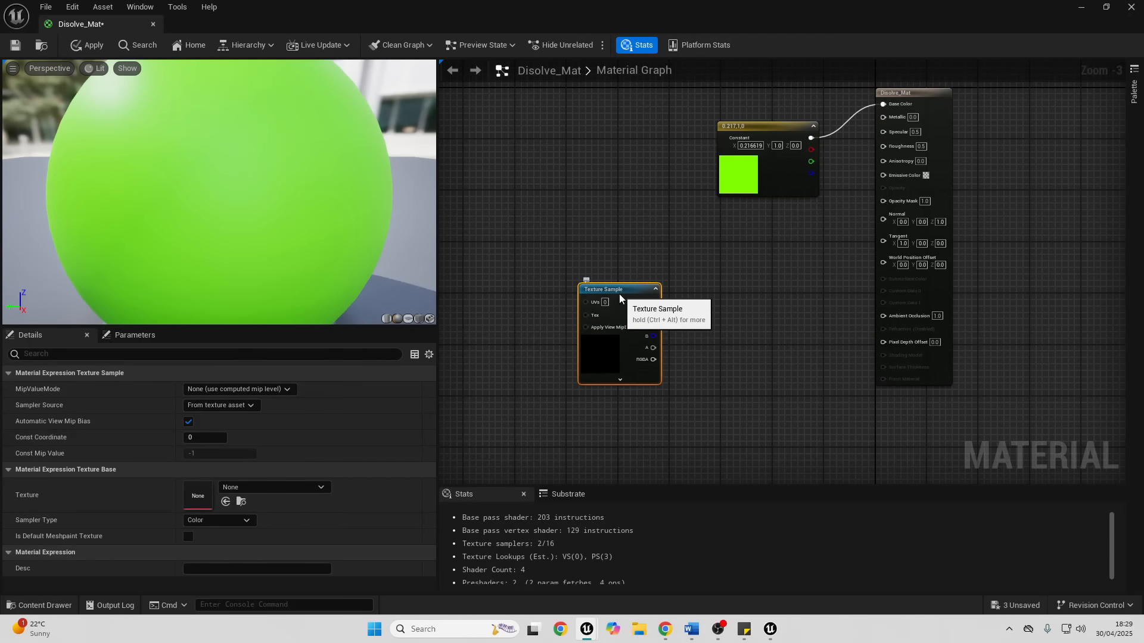
scroll(508, 421, up, 2)
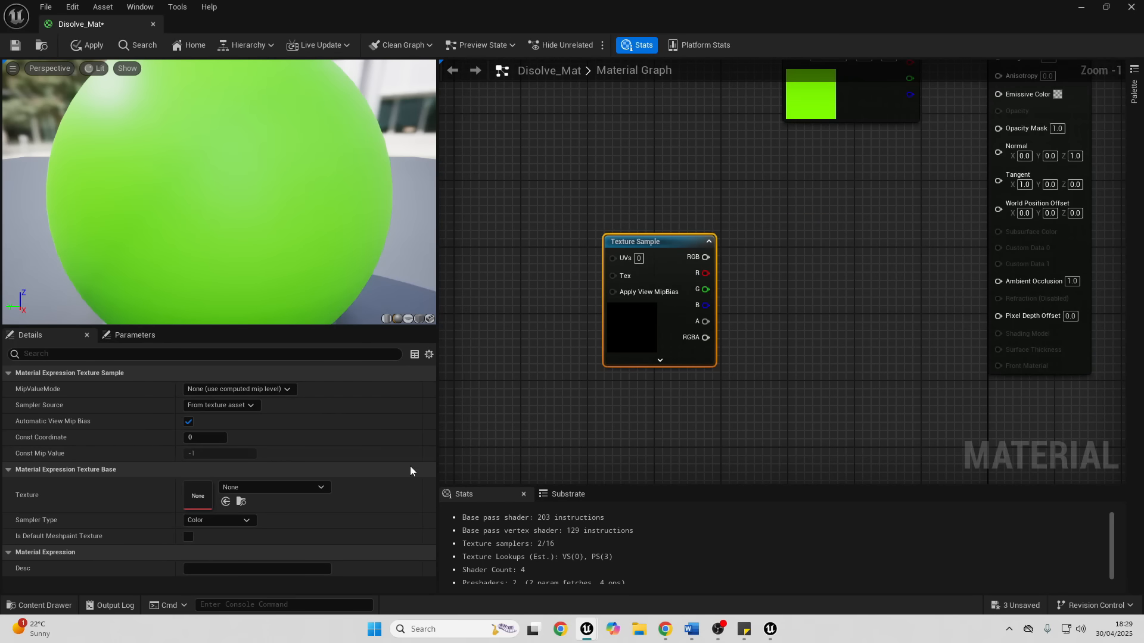
click(312, 487)
text(noise)
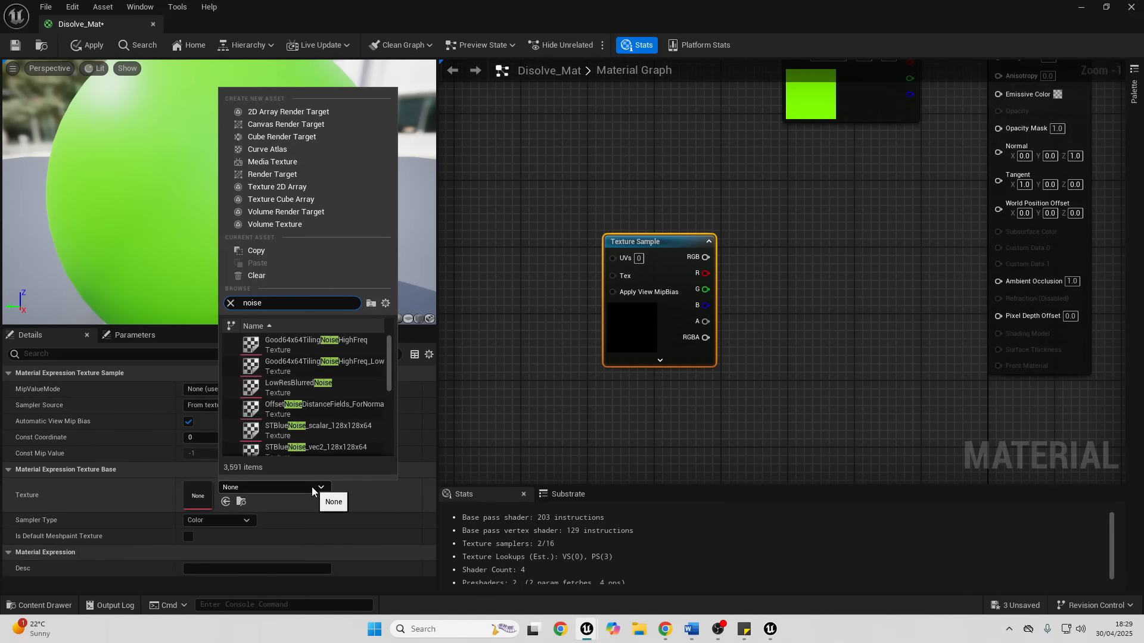
scroll(315, 397, down, 3)
scroll(311, 402, up, 1)
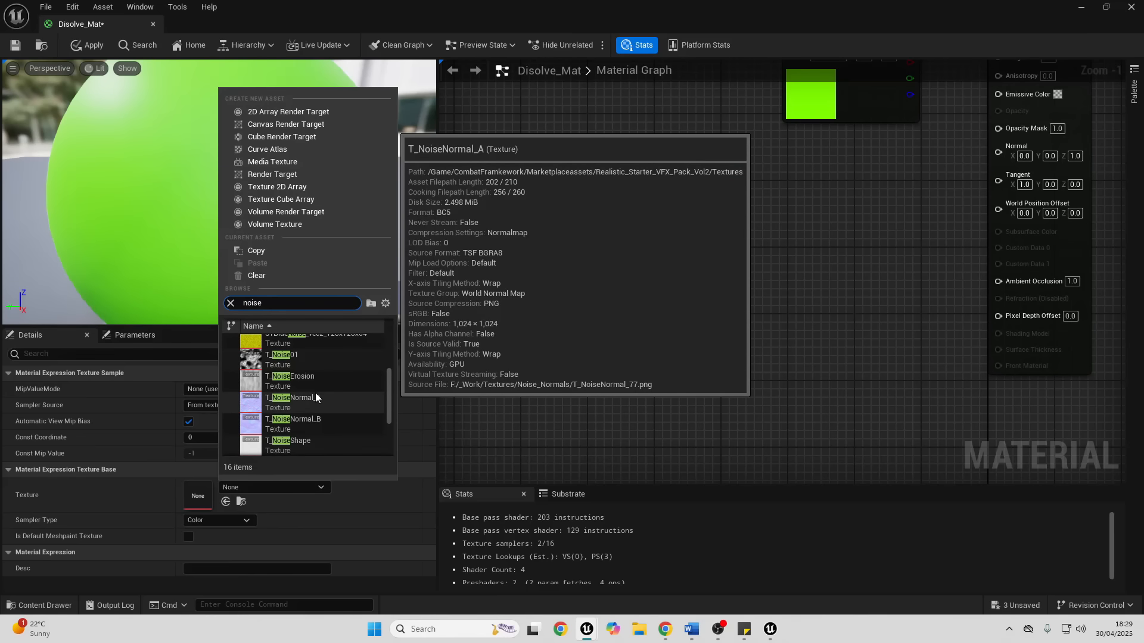
click(301, 363)
- Move the Texture Sample node away from the material output and feed its RGB output into a new Add node
scroll(735, 202, down, 1)
drag(638, 234, 491, 229)
drag(561, 245, 626, 243)
text(add)
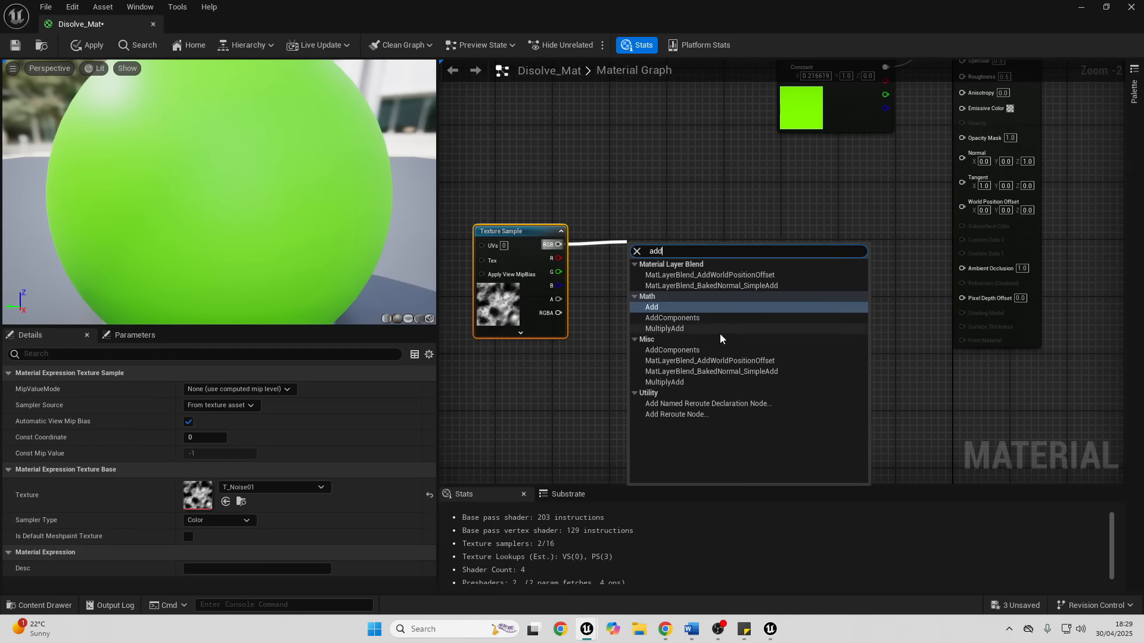
click(657, 309)
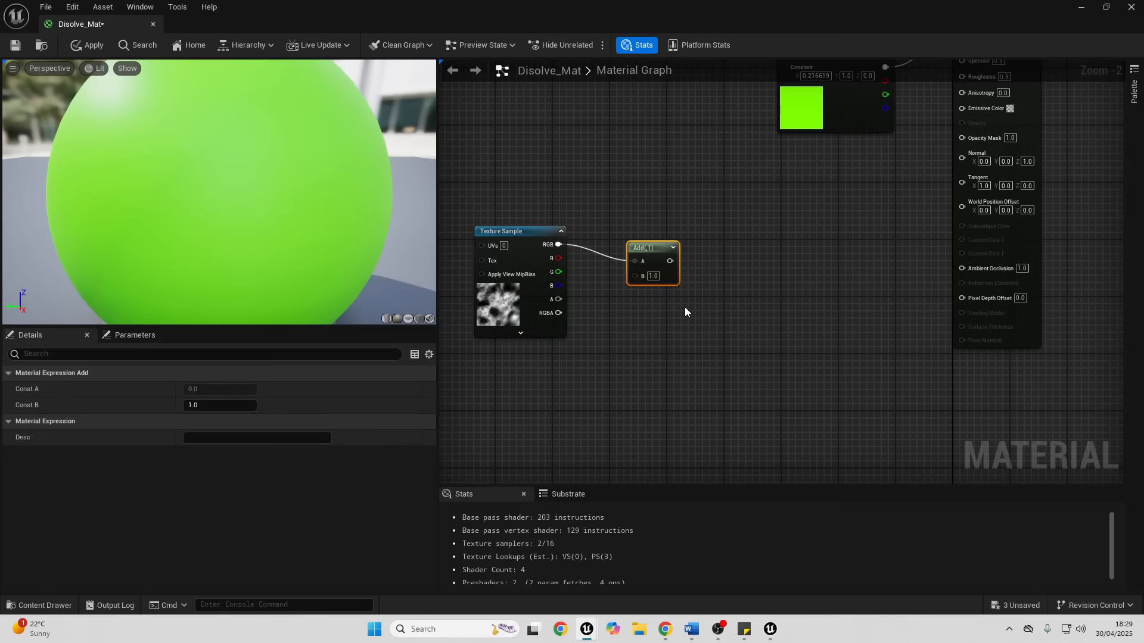
- Create a scalar parameter named Disolve with slider minimum -1.0 and slider maximum 1.0
click(628, 338)
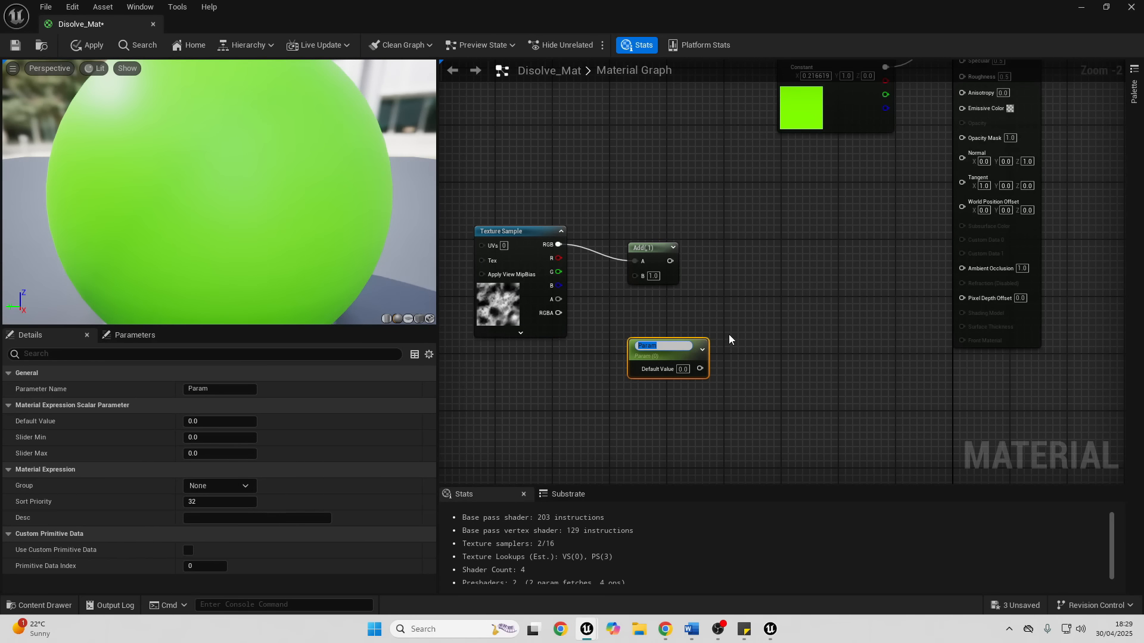
text(Disolve)
key(Return)
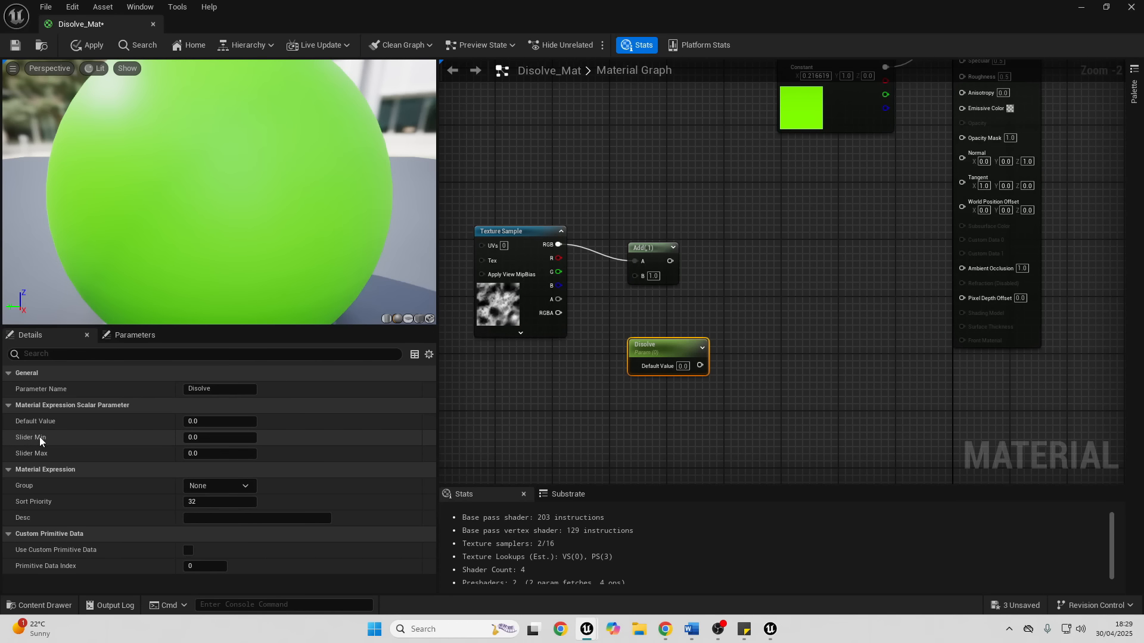
click(210, 437)
text(-1.0)
key(Tab)
text(1.0)
key(Return)
- Connect the Disolve parameter to the Add node's B input and feed the Add result into a new Saturate node
drag(701, 366, 753, 259)
text(satu)
click(797, 322)
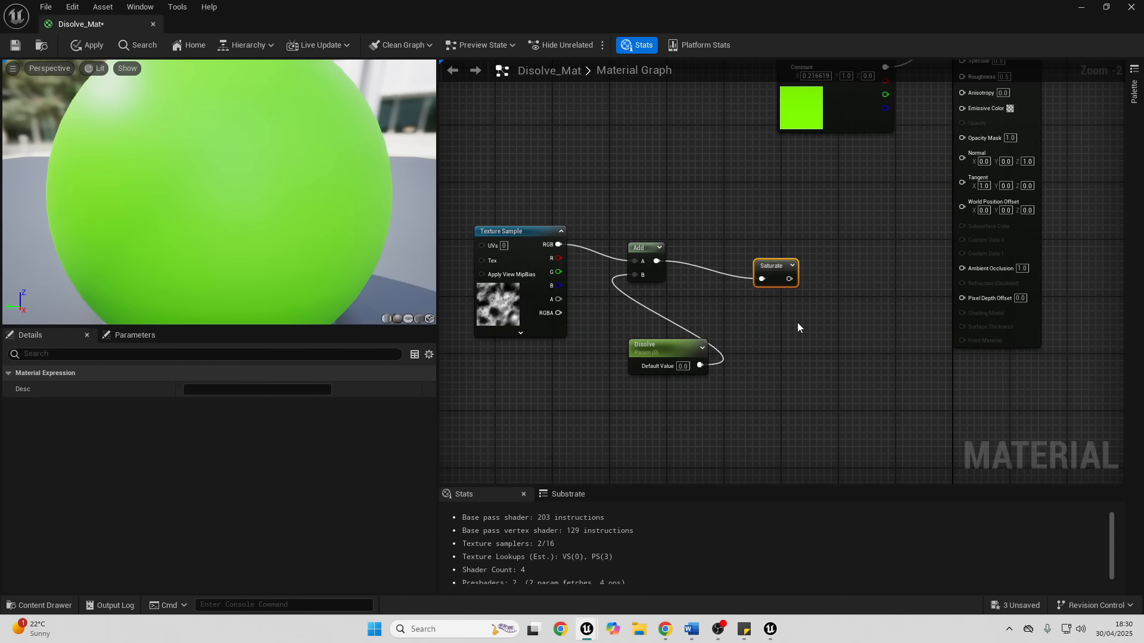
- Invert the Saturate output with a OneMinus node, connect it to Opacity Mask, and apply the material changes
drag(789, 279, 833, 281)
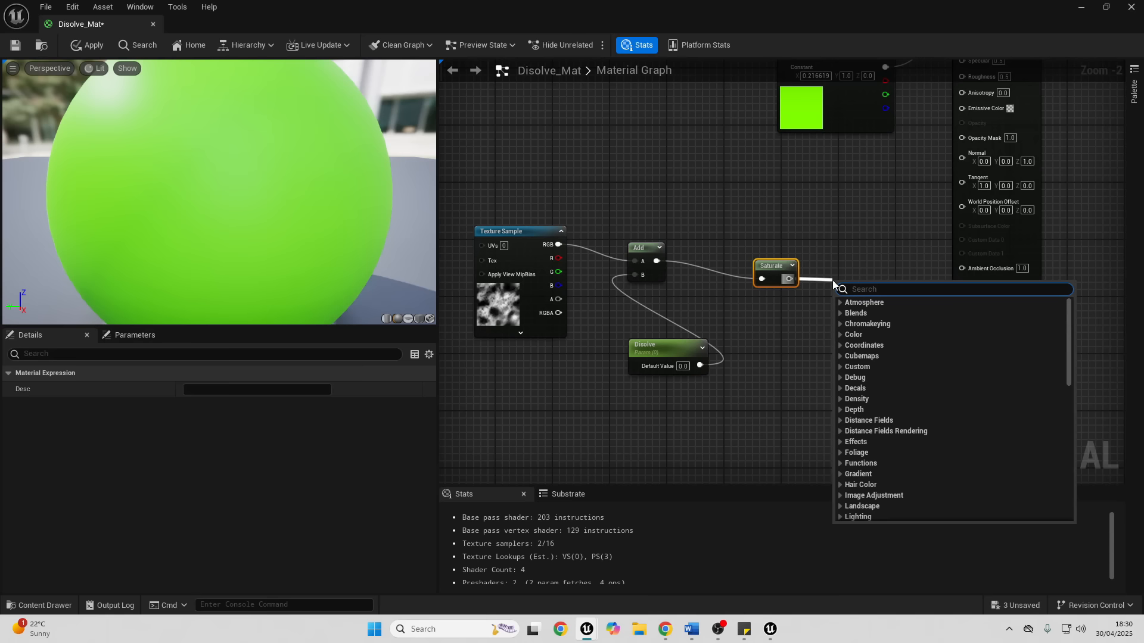
text(oneminus)
key(Return)
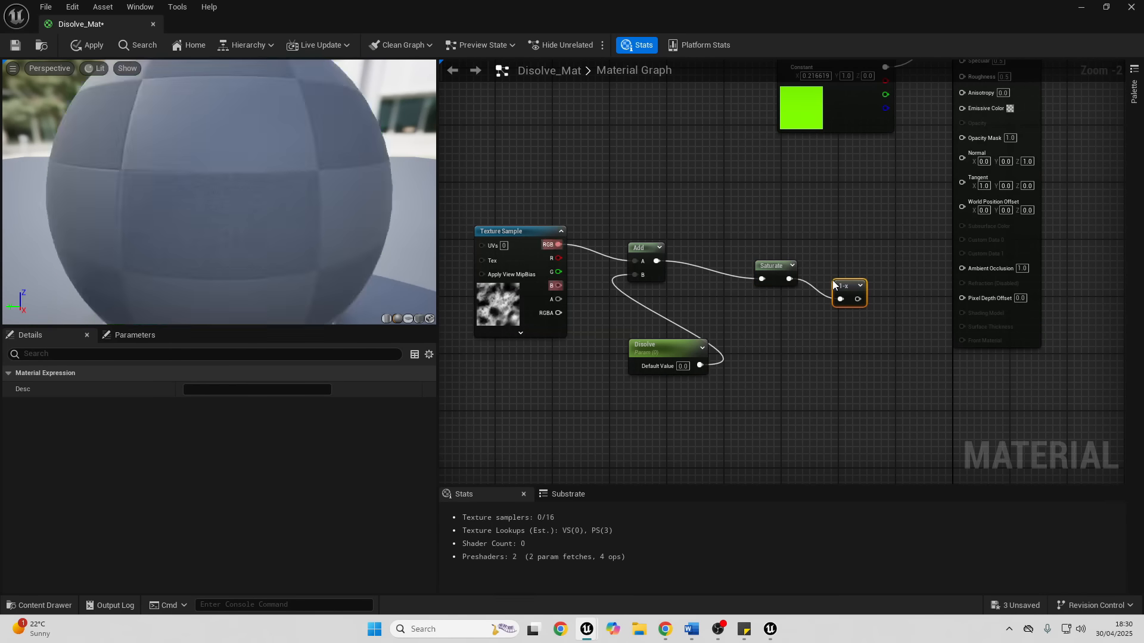
drag(858, 298, 977, 131)
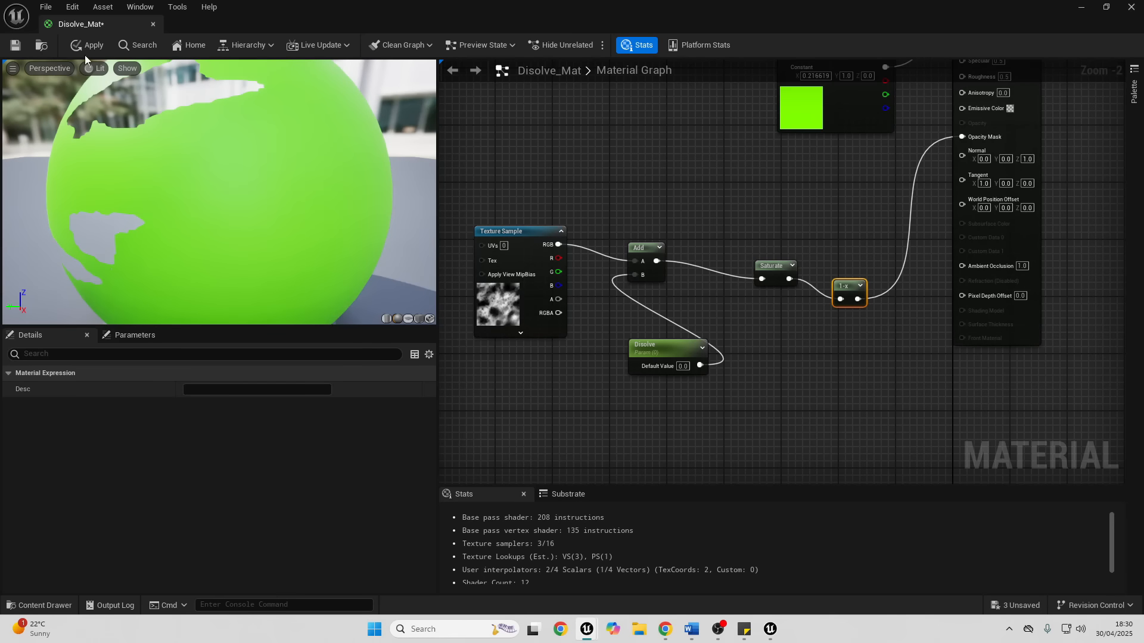
click(91, 46)
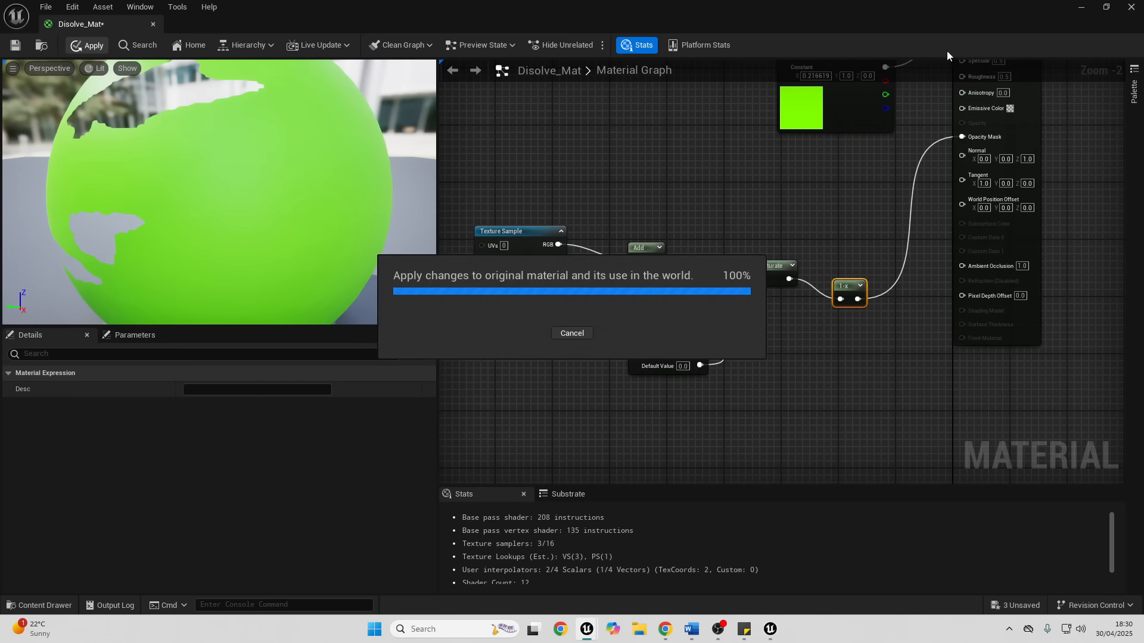
- Create a material instance from Disolve_Mat in the Materials folder, keeping the default name
click(1081, 8)
right_click(181, 490)
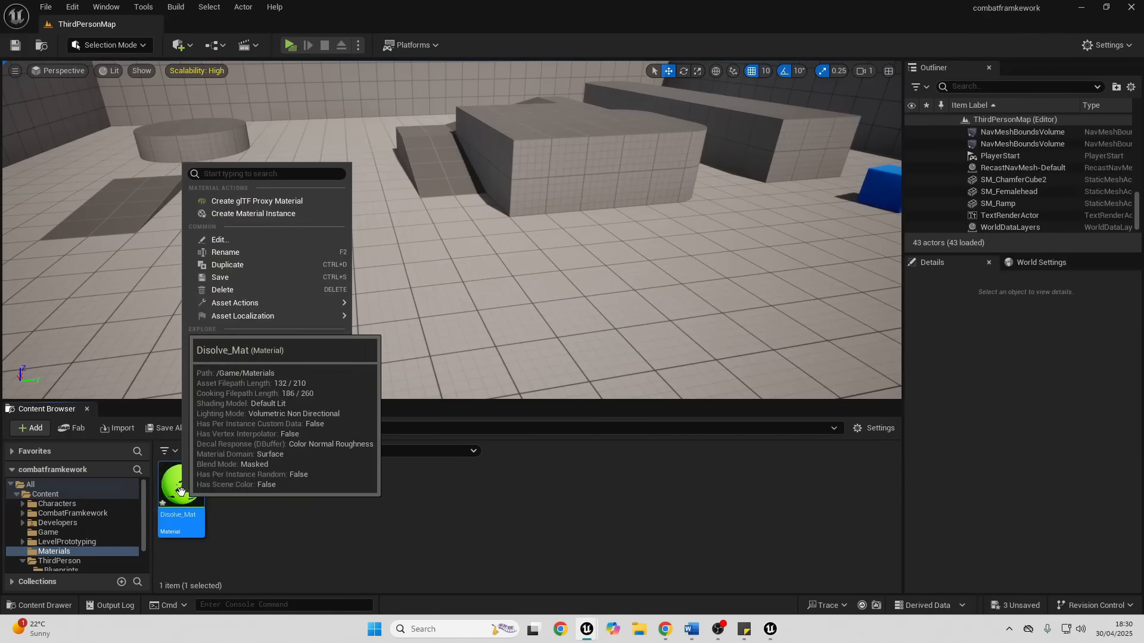
click(294, 213)
key(Return)
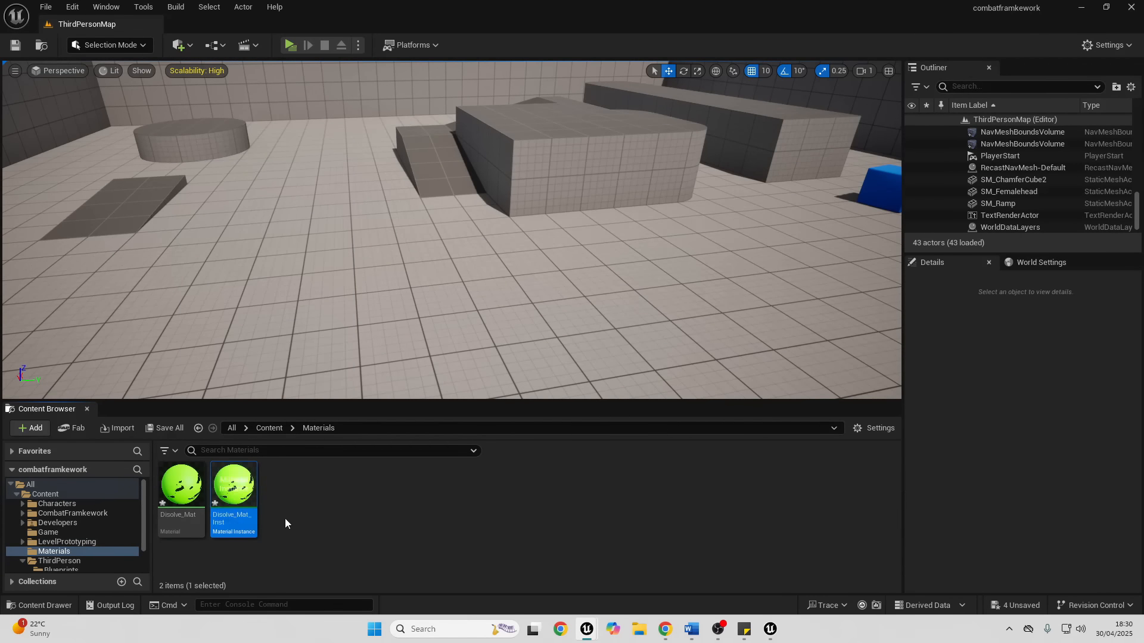
- Open the material instance, enable its Disolve override, and vary the value to preview the dissolve, ending at about 0.027
double_click(232, 488)
click(829, 139)
mouse_move(980, 139)
mouse_down()
mouse_move(951, 139)
mouse_move(1011, 139)
mouse_move(957, 139)
mouse_move(980, 138)
mouse_up()
scroll(534, 178, down, 4)
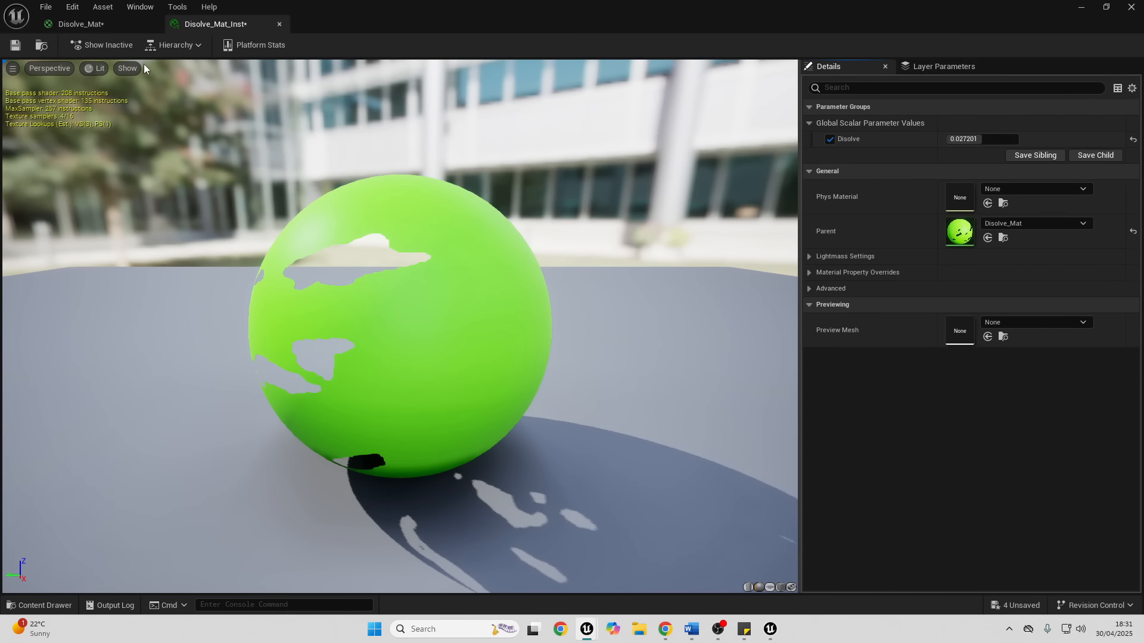
- Back in the Disolve_Mat graph, move the green constant farther from the output and place two Multiply nodes below it
click(98, 28)
right_drag(674, 316, 662, 415)
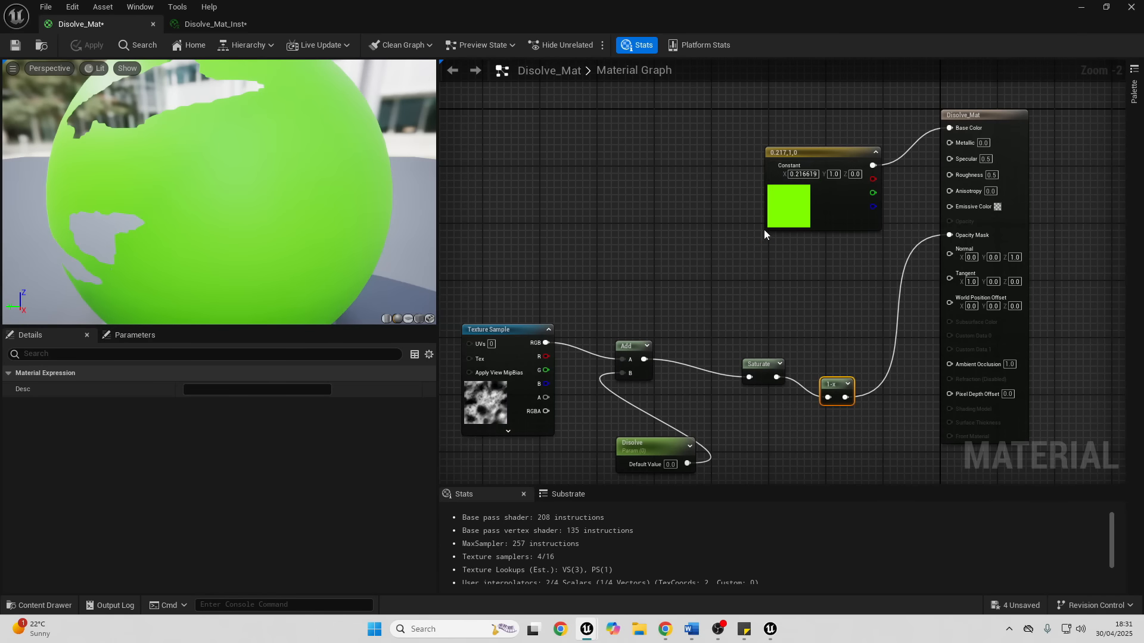
drag(827, 156, 746, 111)
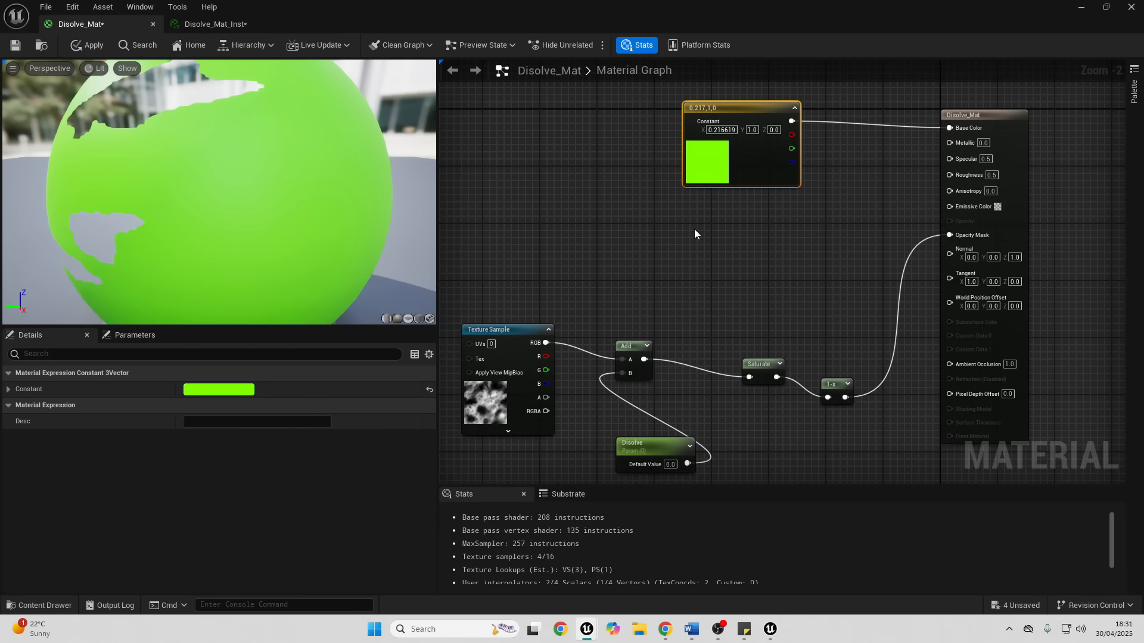
click(696, 224)
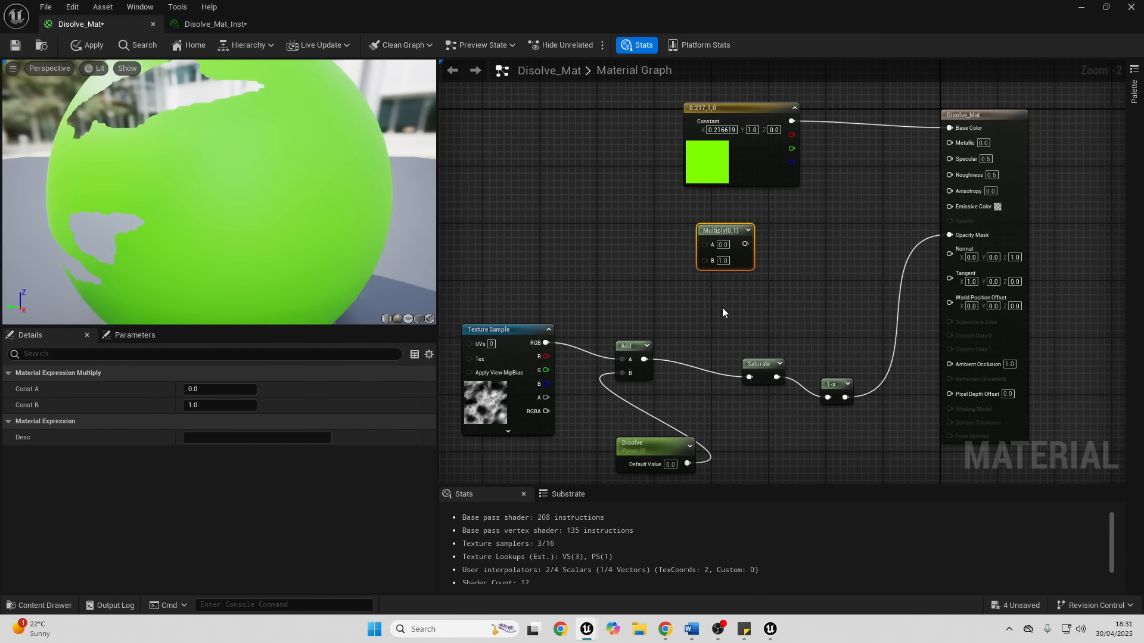
right_drag(722, 307, 836, 361)
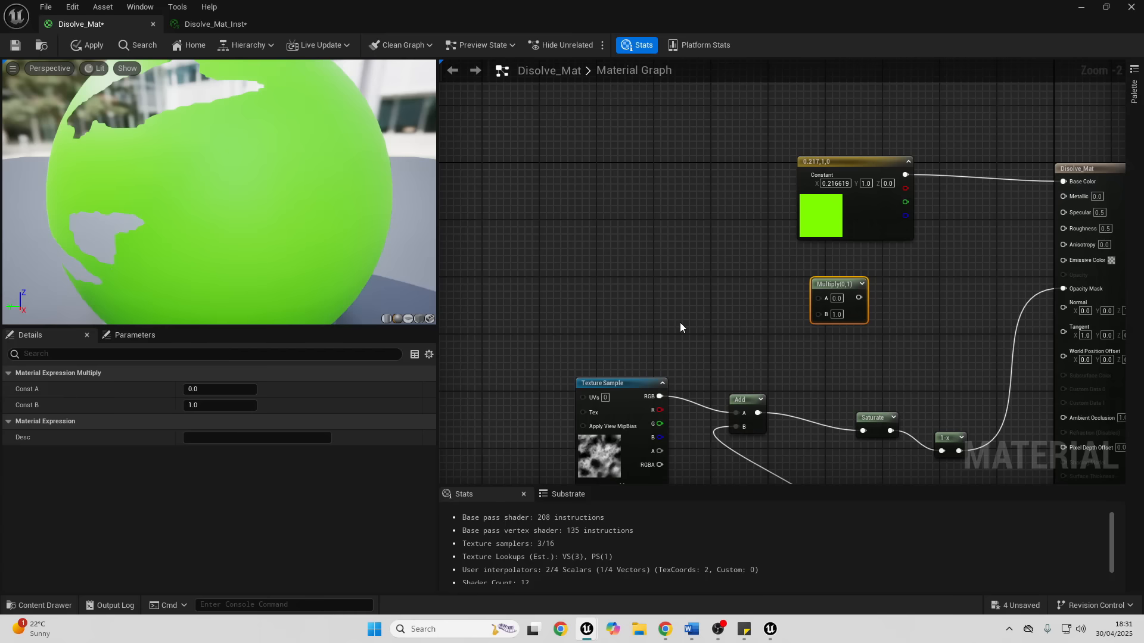
click(680, 323)
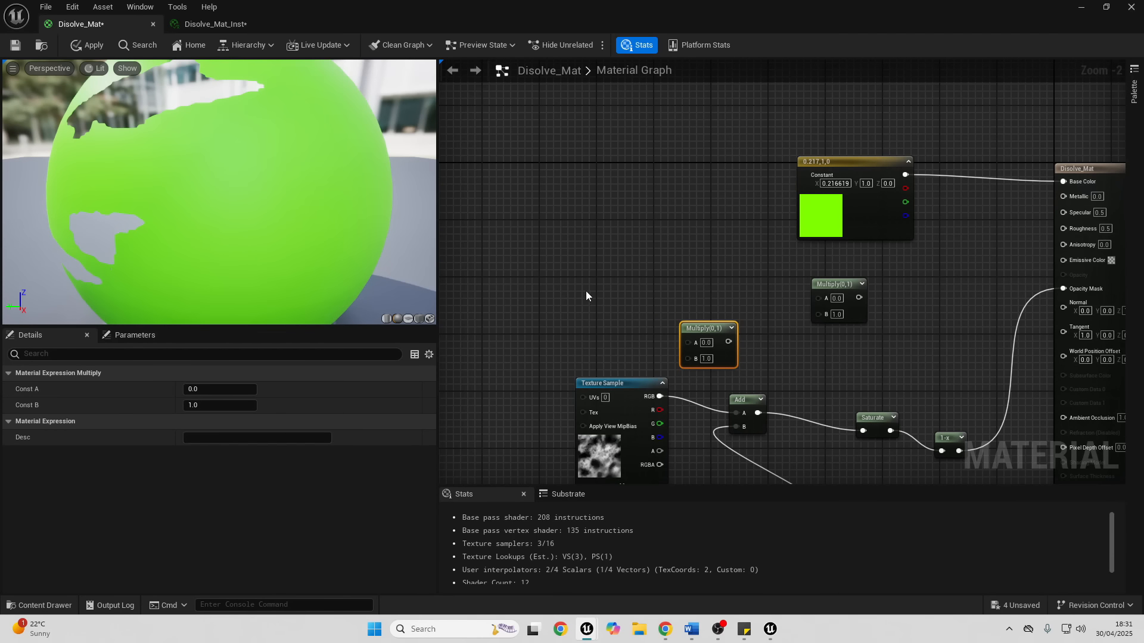
- Add a three-component constant beside the Multiply nodes and set its color to pure red (1, 0, 0)
click(519, 276)
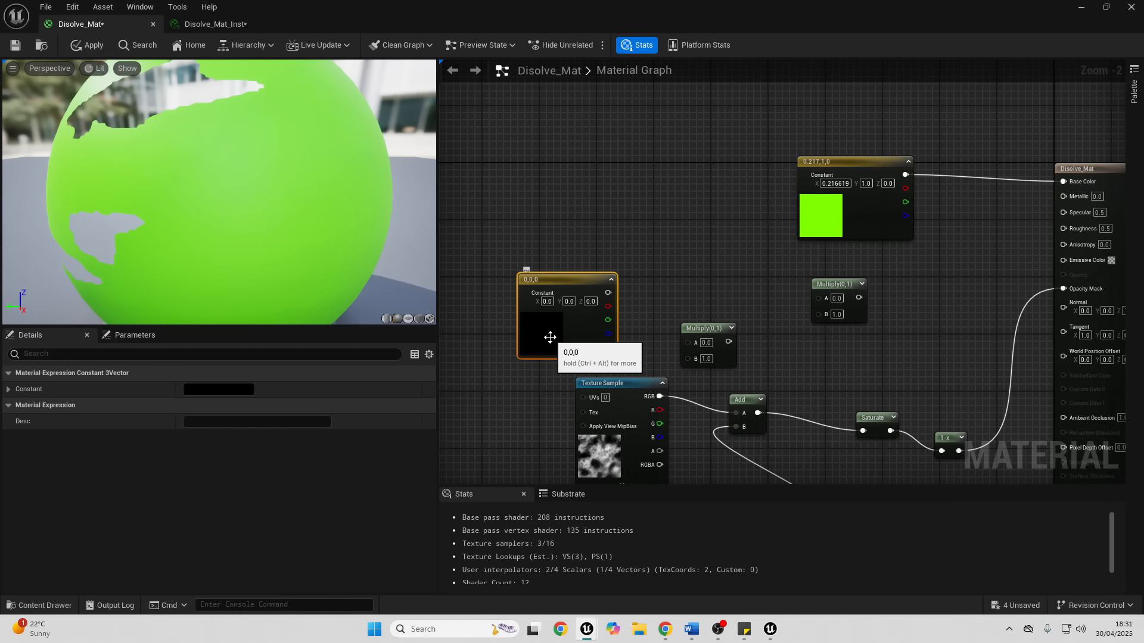
double_click(550, 337)
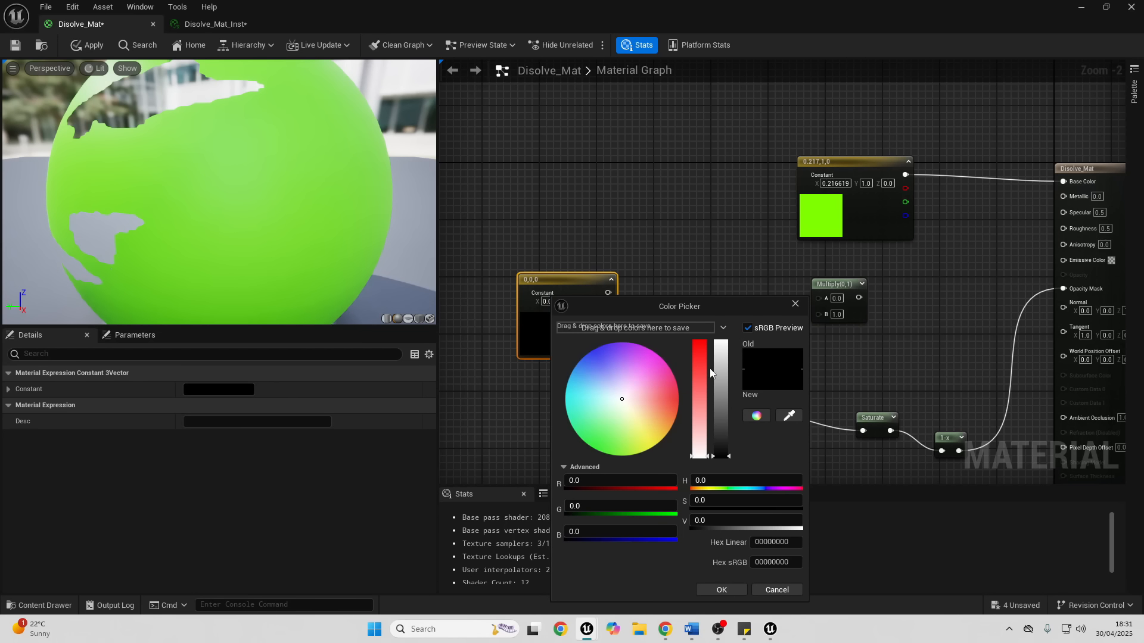
drag(699, 351, 702, 316)
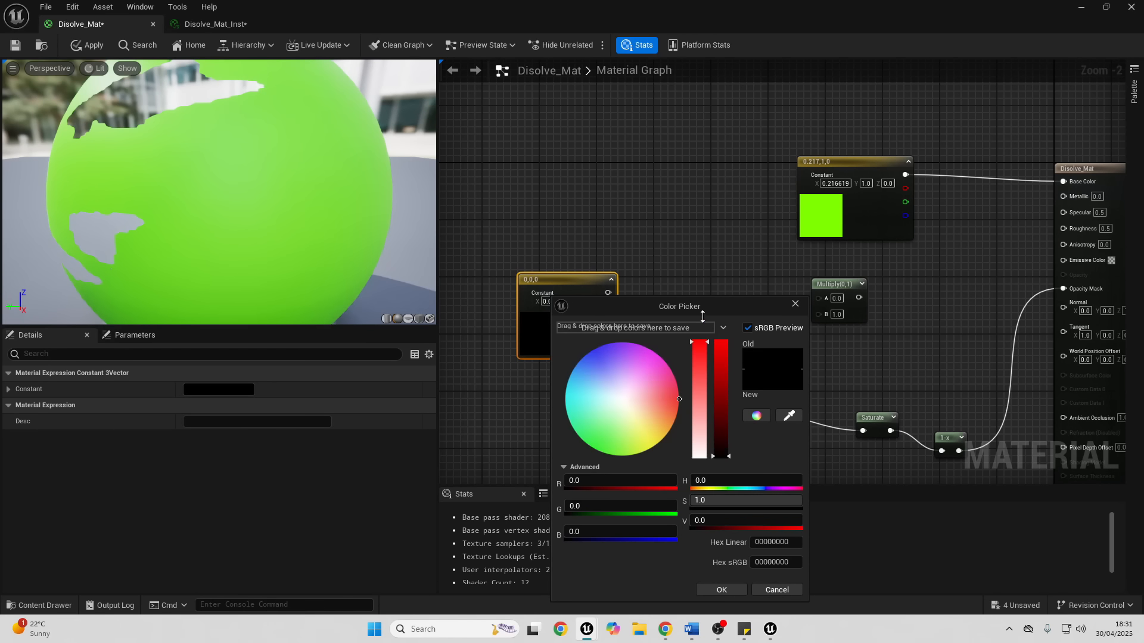
click(721, 349)
click(723, 589)
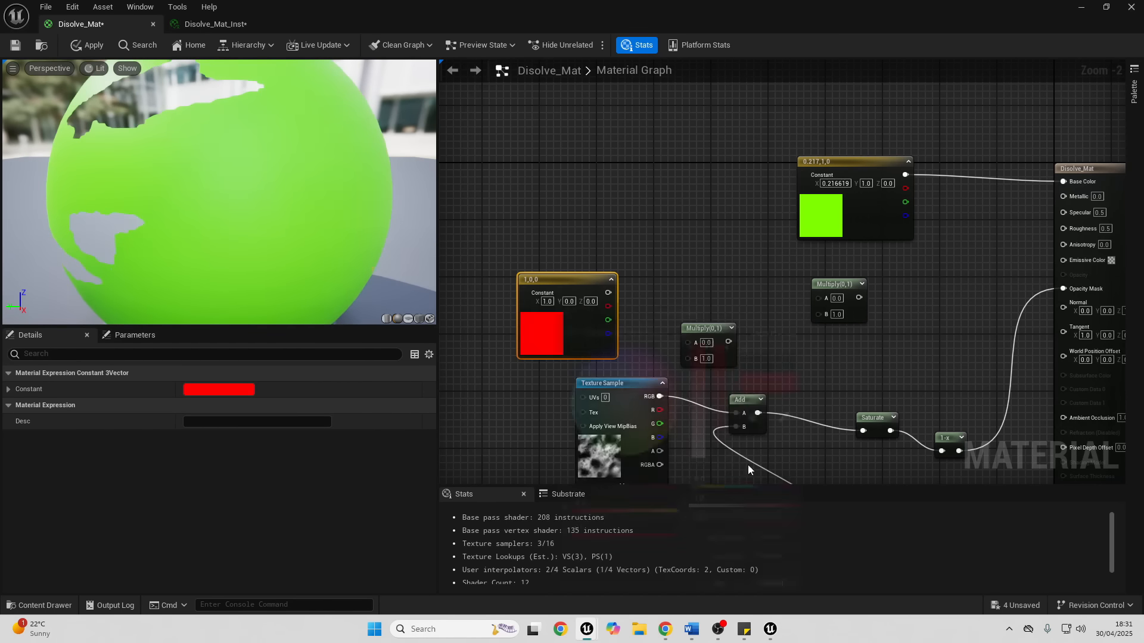
- Convert the red constant to a parameter named glowingcolor and connect it to input A of the nearer Multiply node
right_click(553, 275)
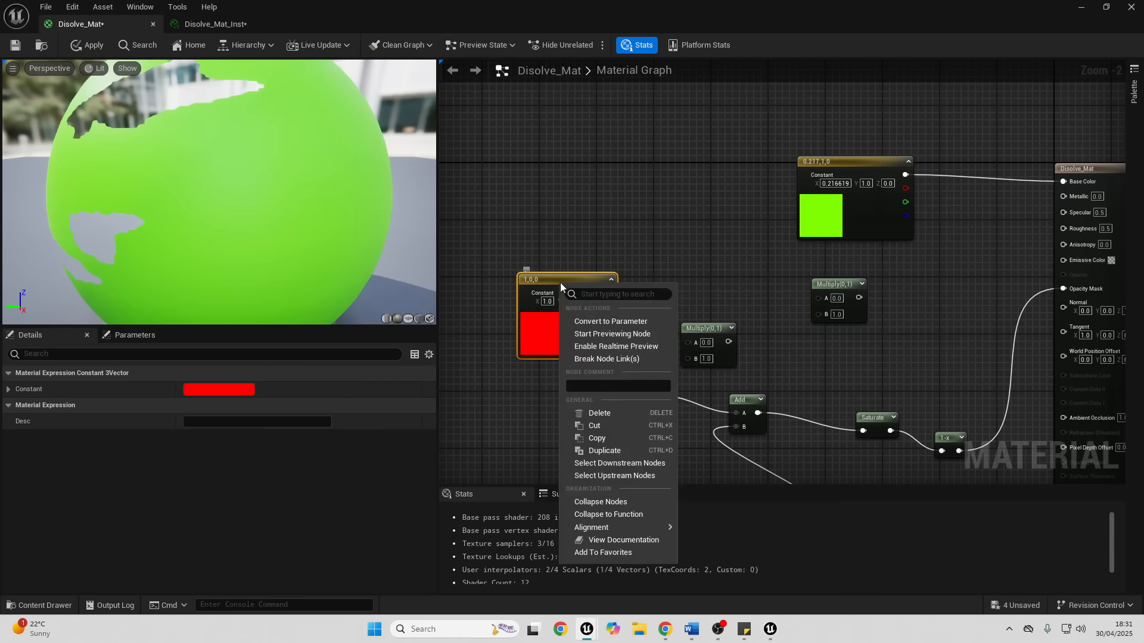
click(655, 321)
key(BackSpace)
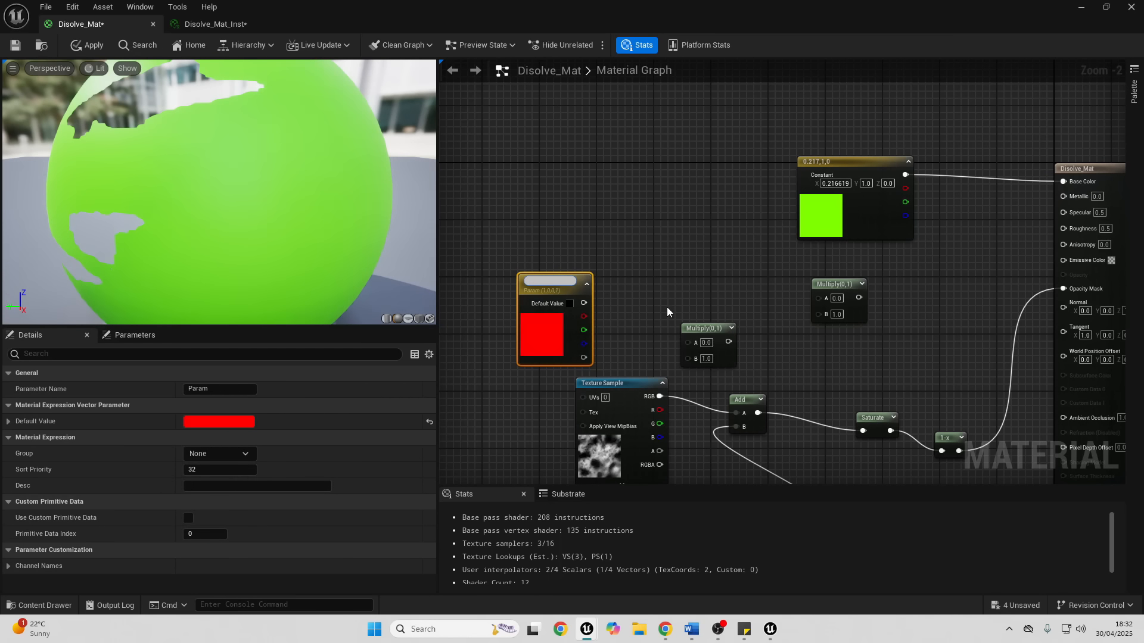
text(glowingcolor)
key(Return)
drag(583, 300, 731, 300)
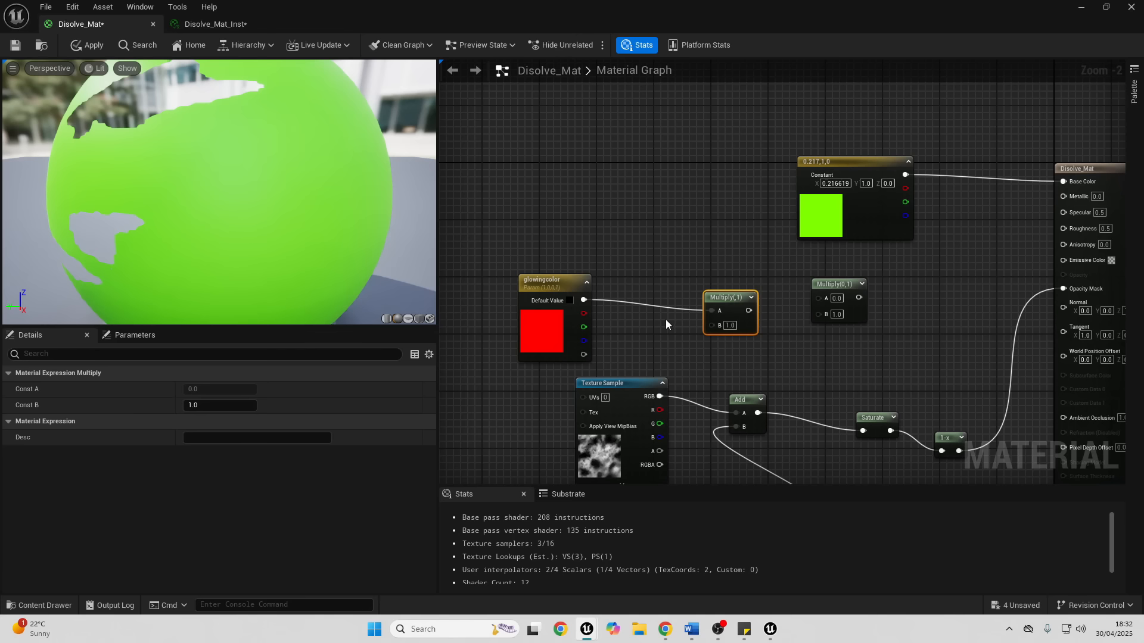
- Add a glowstrength scalar parameter with default 100, feed it into the first Multiply's B, and connect that Multiply to the second one's B
click(630, 333)
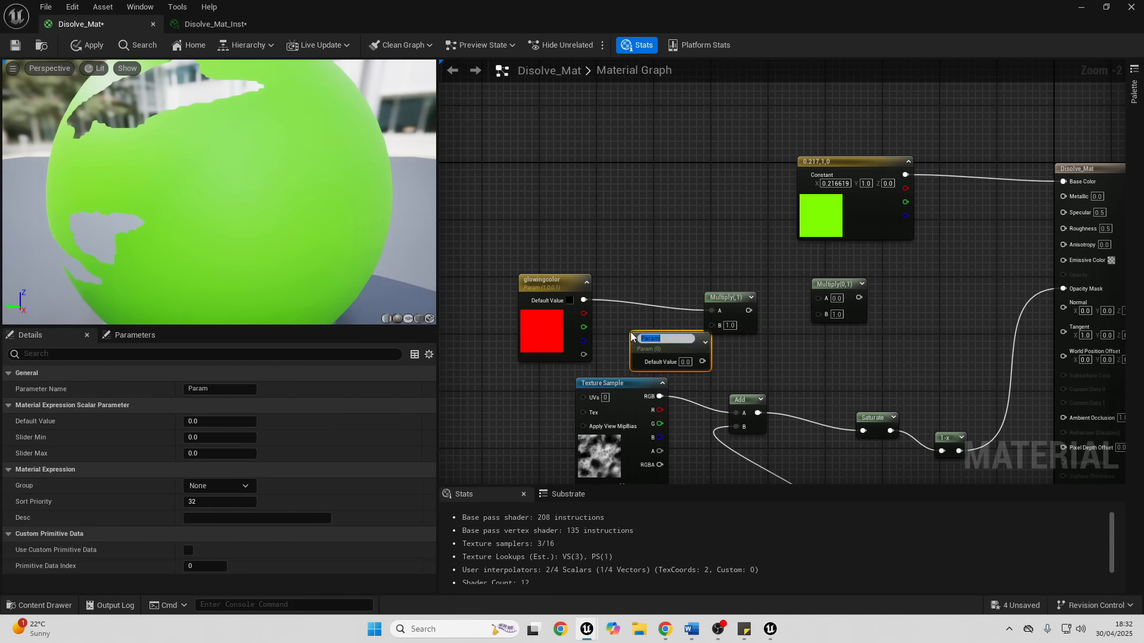
text(glowstrength)
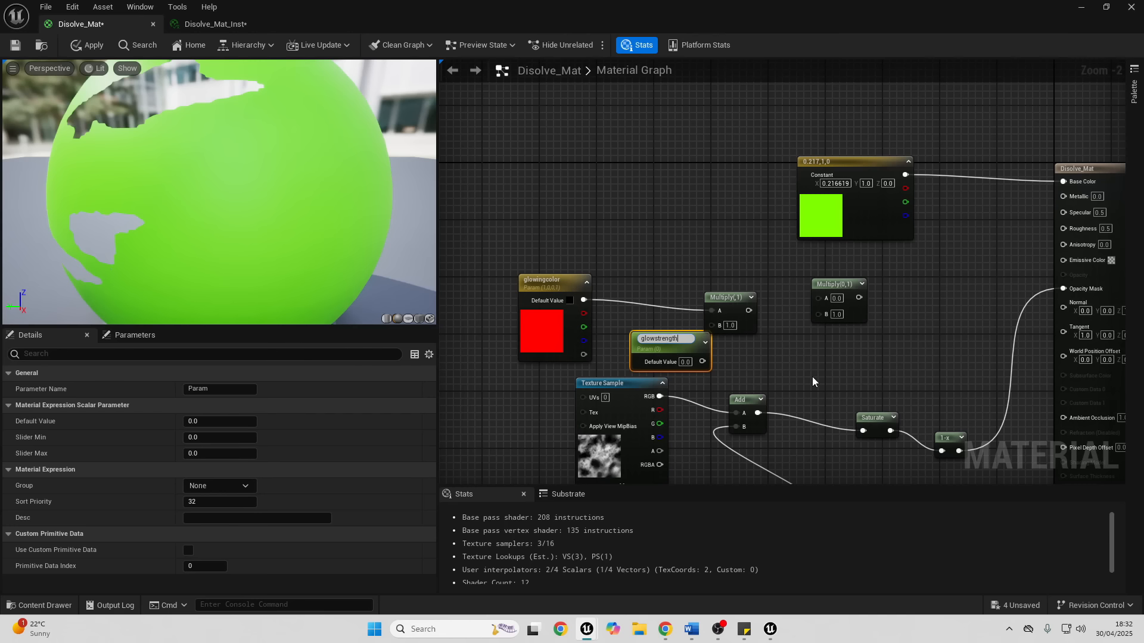
key(Return)
click(684, 359)
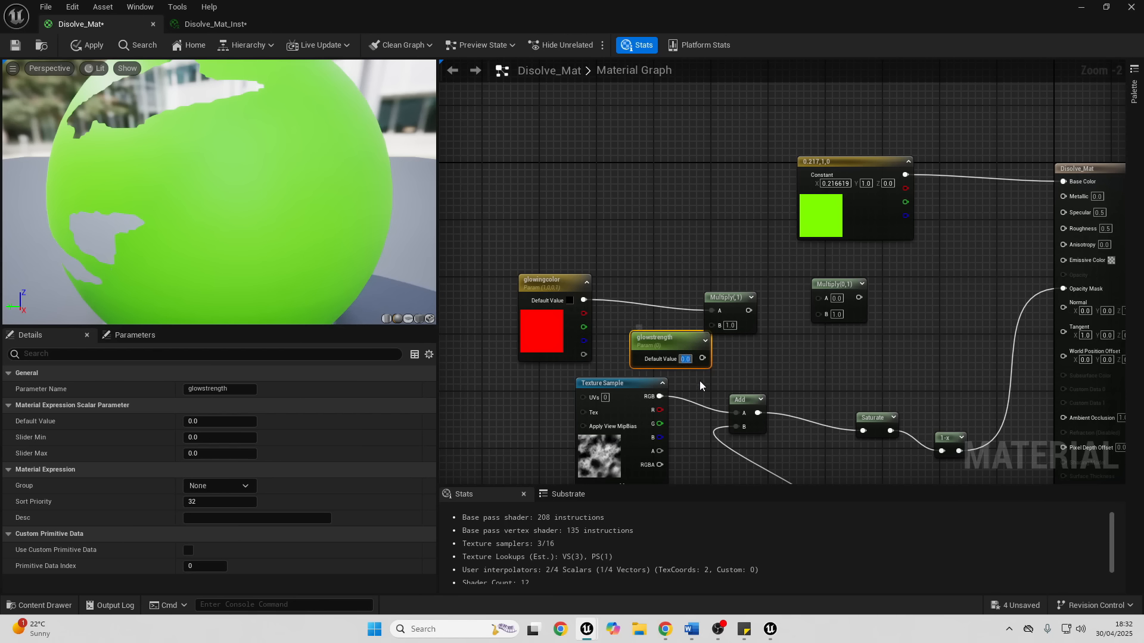
text(100)
key(Return)
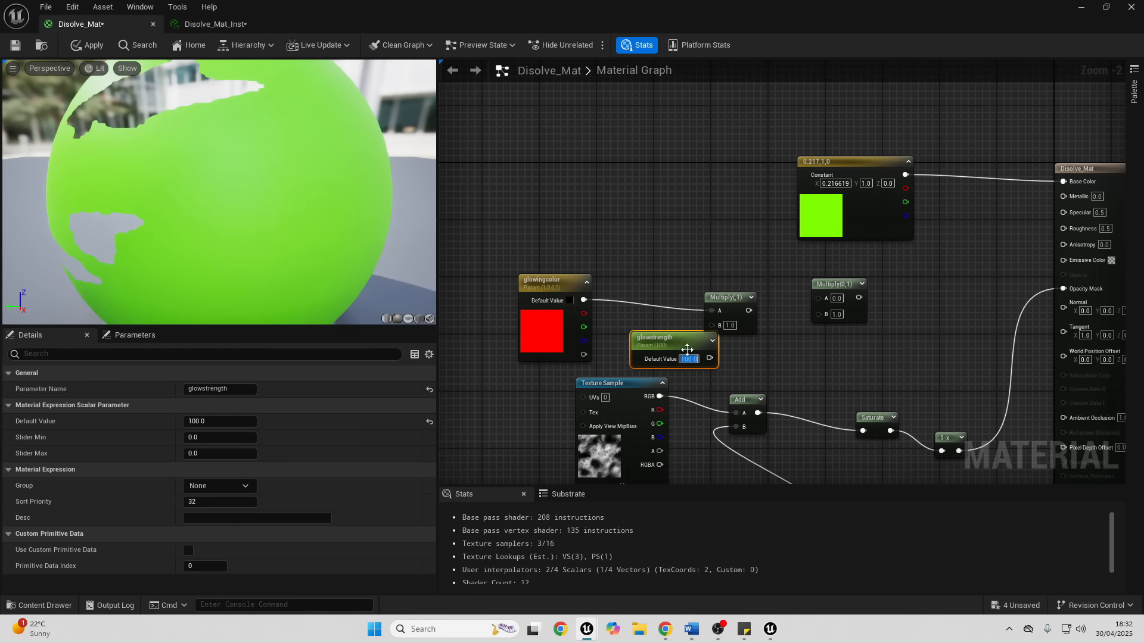
drag(709, 358, 827, 320)
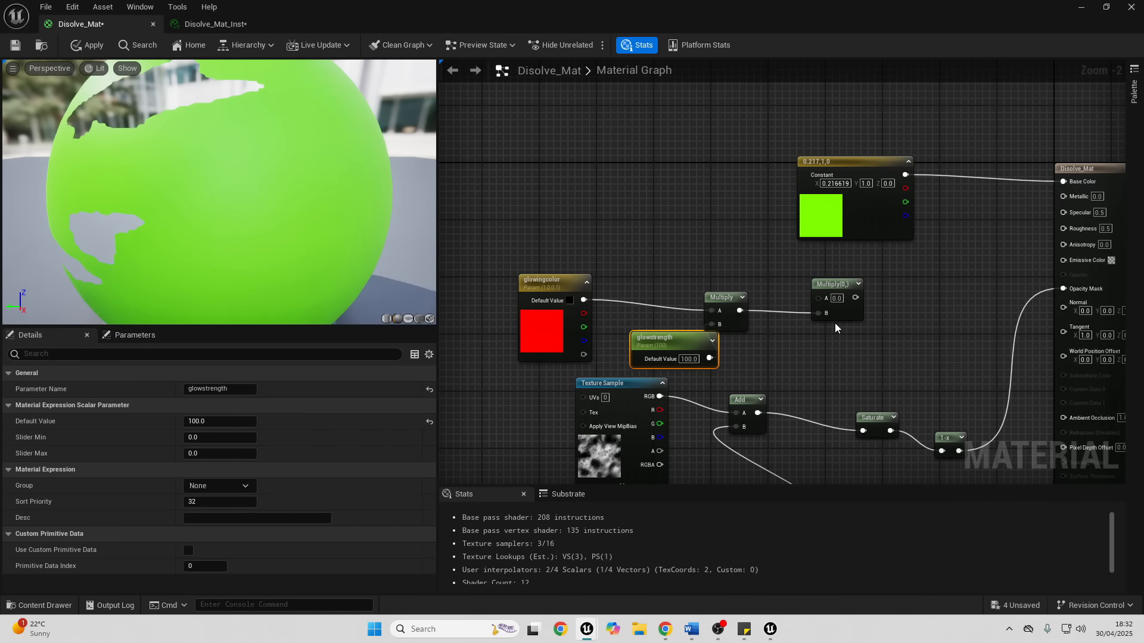
- Add a SmoothStep node above the first Multiply node
click(698, 217)
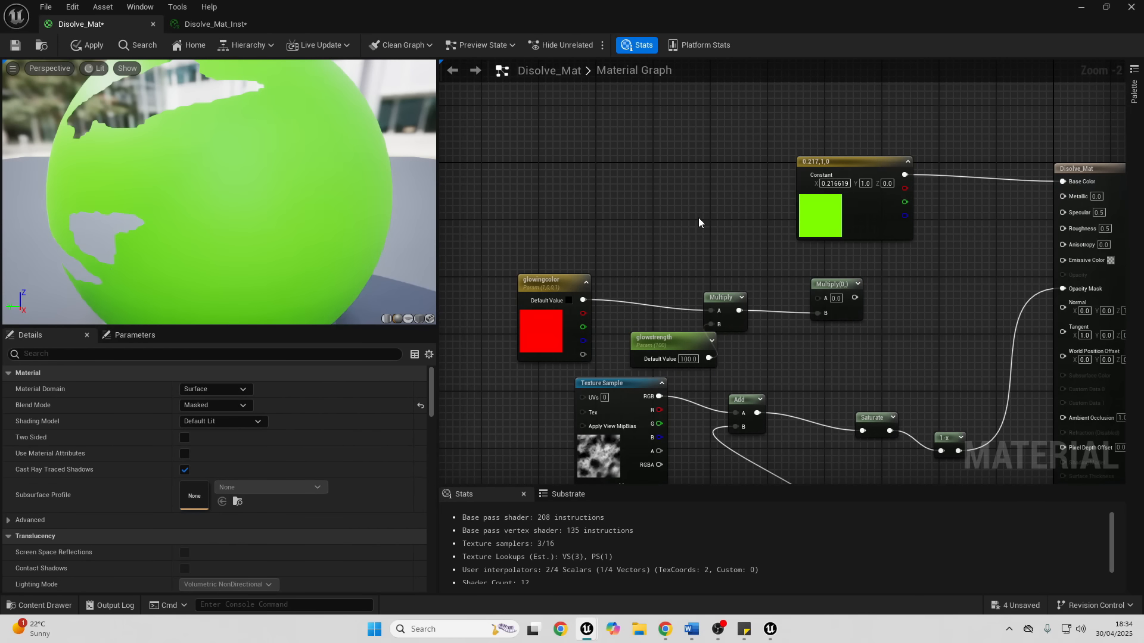
right_click(698, 220)
text(smooth)
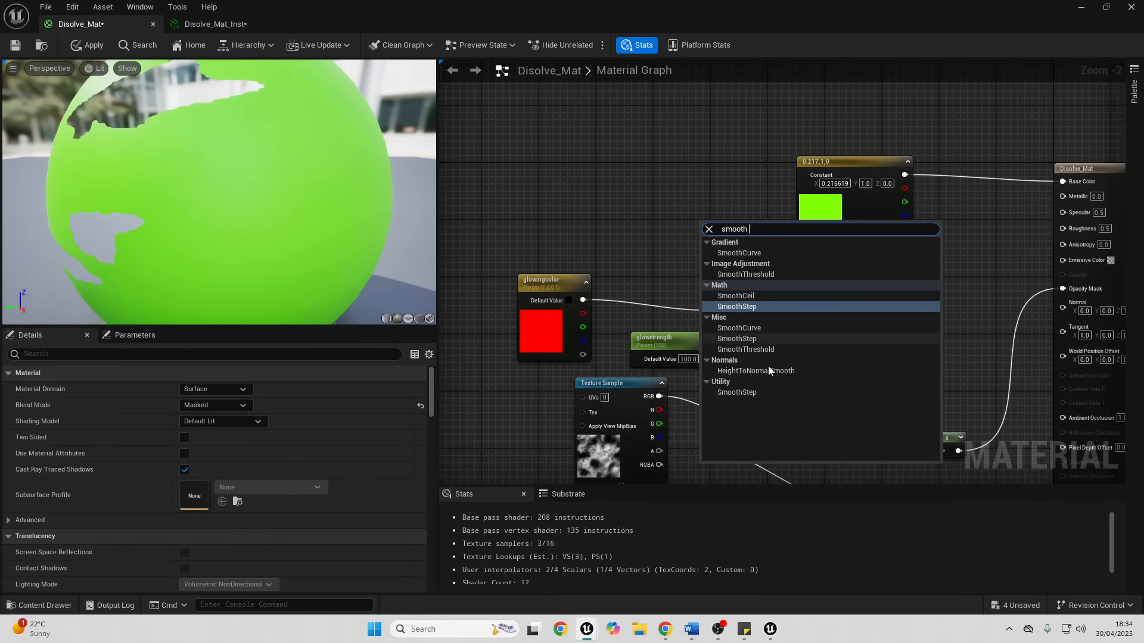
click(737, 392)
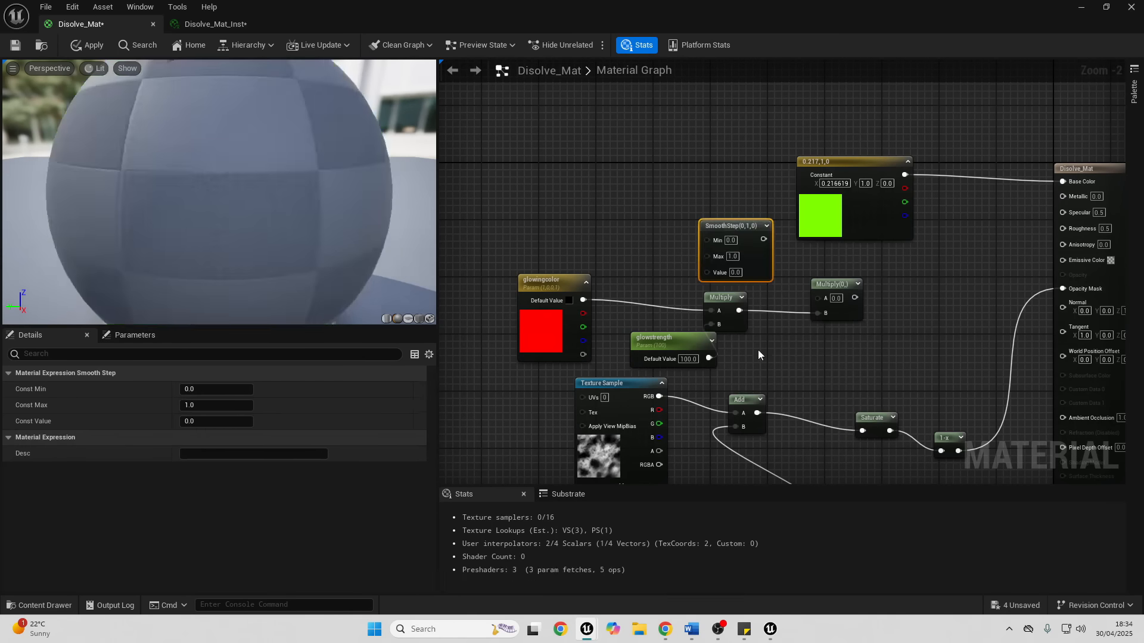
- Create a scalar parameter named Disolveedge, adjust its slider maximum, and connect it to the SmoothStep node's Max input
click(582, 200)
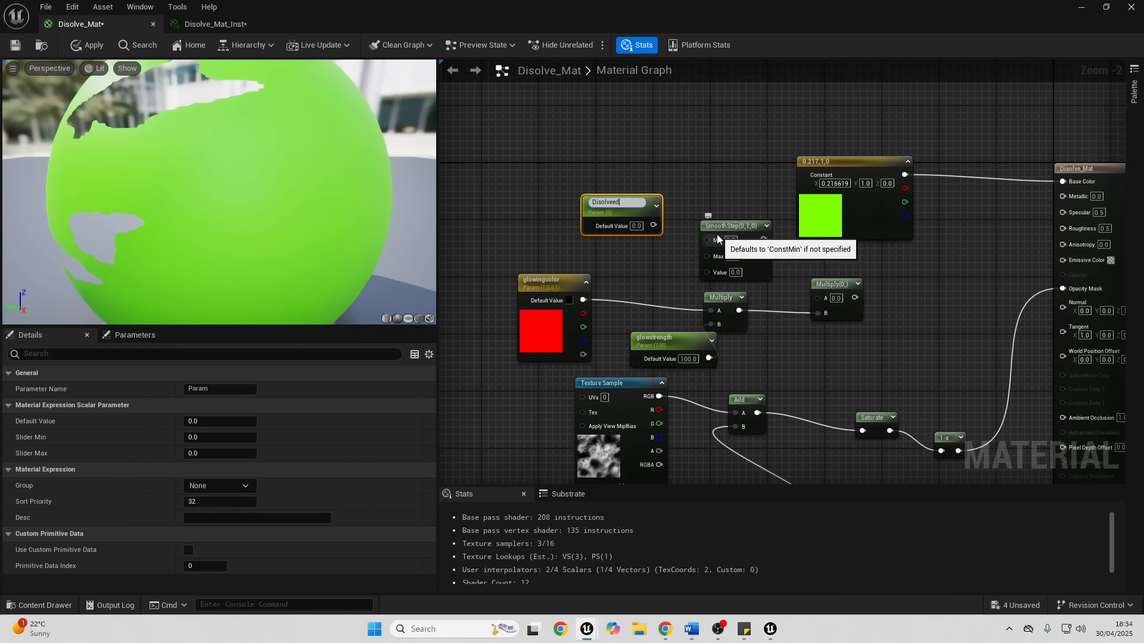
key(Return)
click(215, 438)
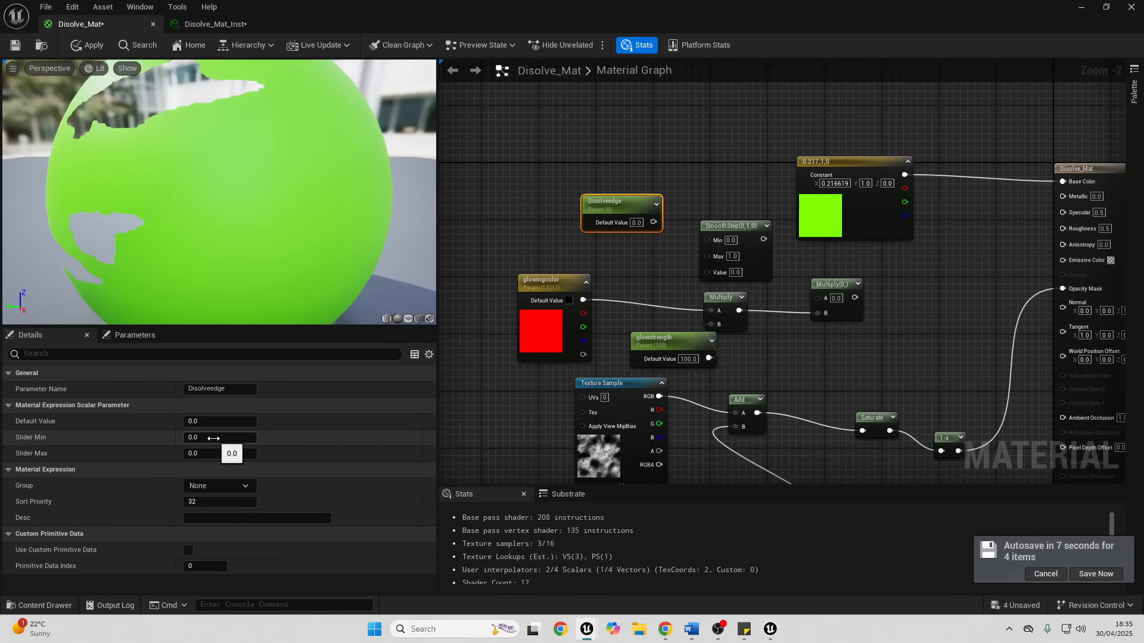
key(Tab)
key(Return)
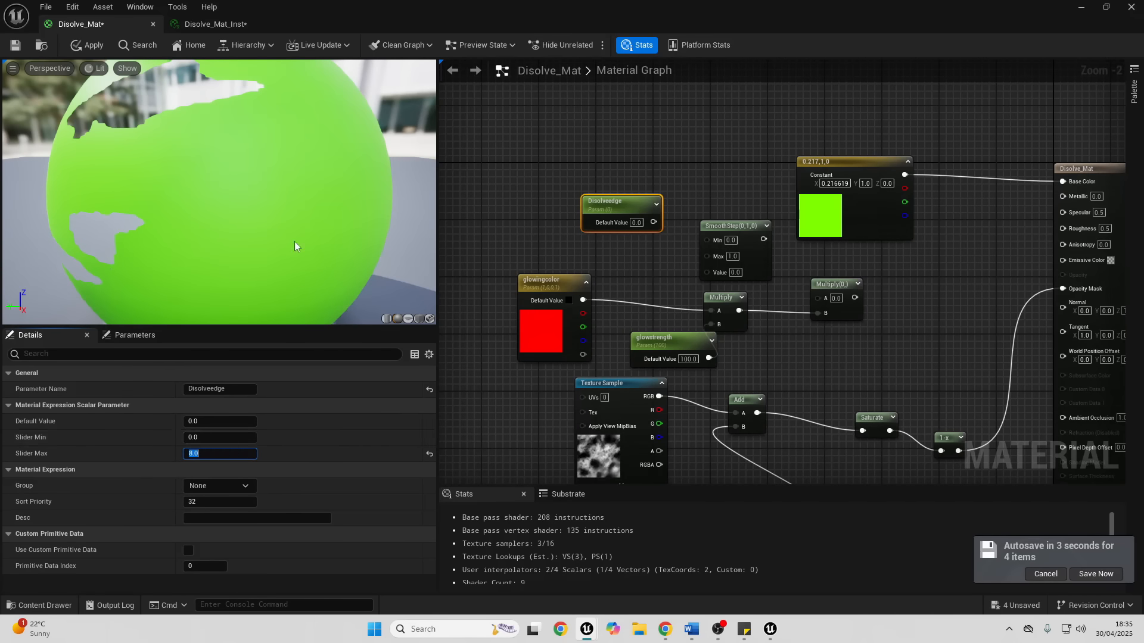
click(651, 225)
drag(651, 223, 707, 256)
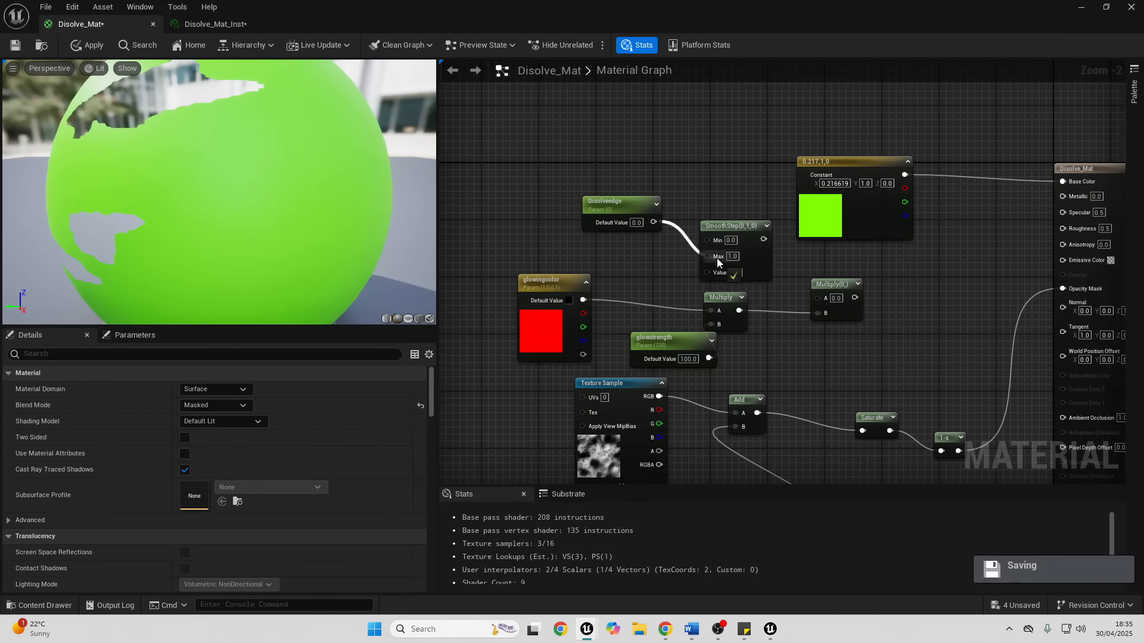
click(734, 232)
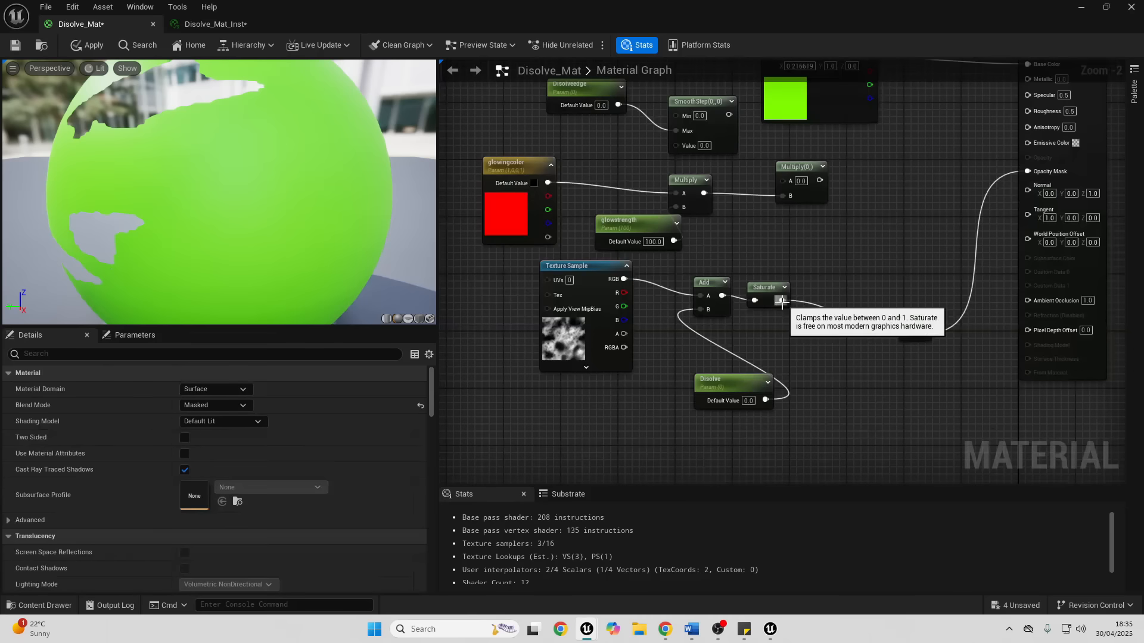
- Branch a Subtract node off the Saturate output, using Saturate as input A
drag(783, 301, 827, 341)
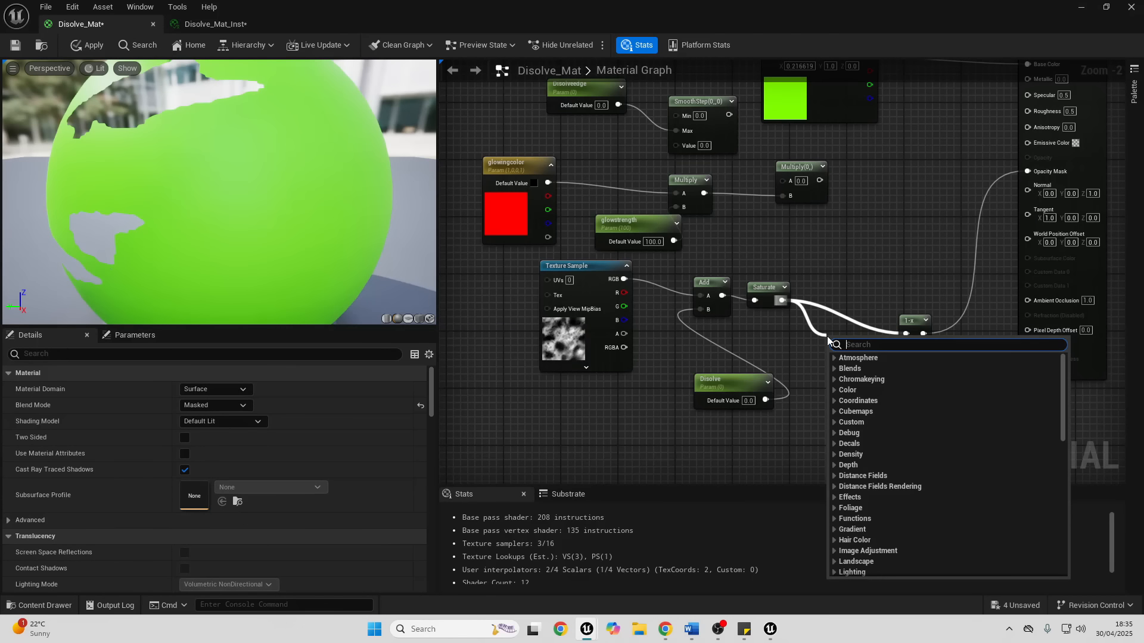
text(sub)
key(Return)
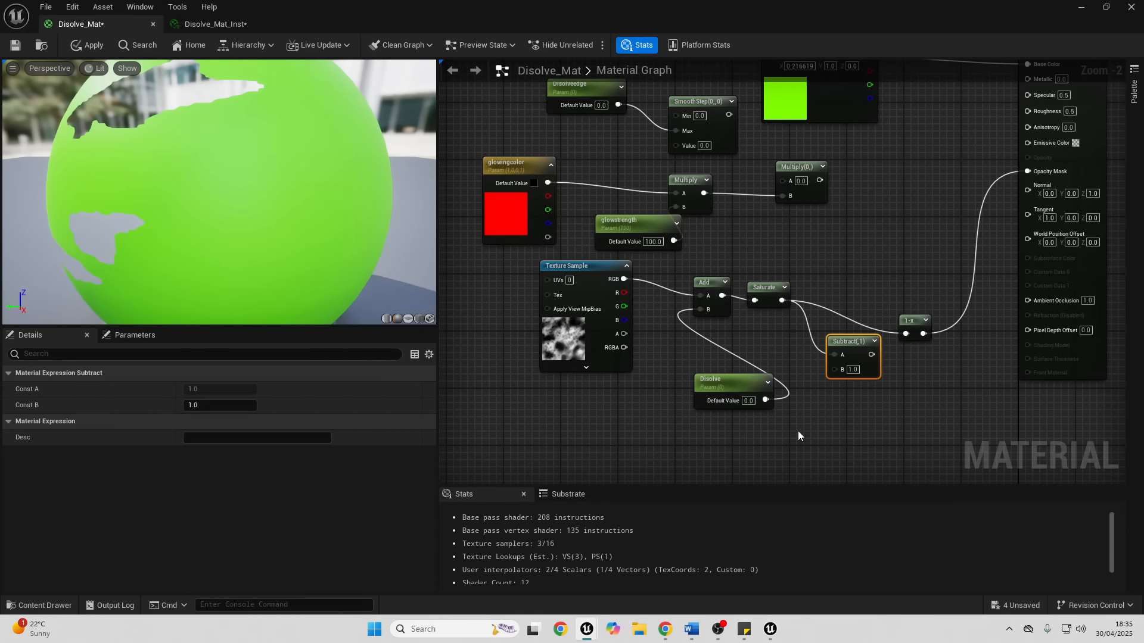
- Create a disolveintensity scalar parameter with slider maximum 1.0 and default 0.3, and connect it to the Subtract node's B input
click(745, 451)
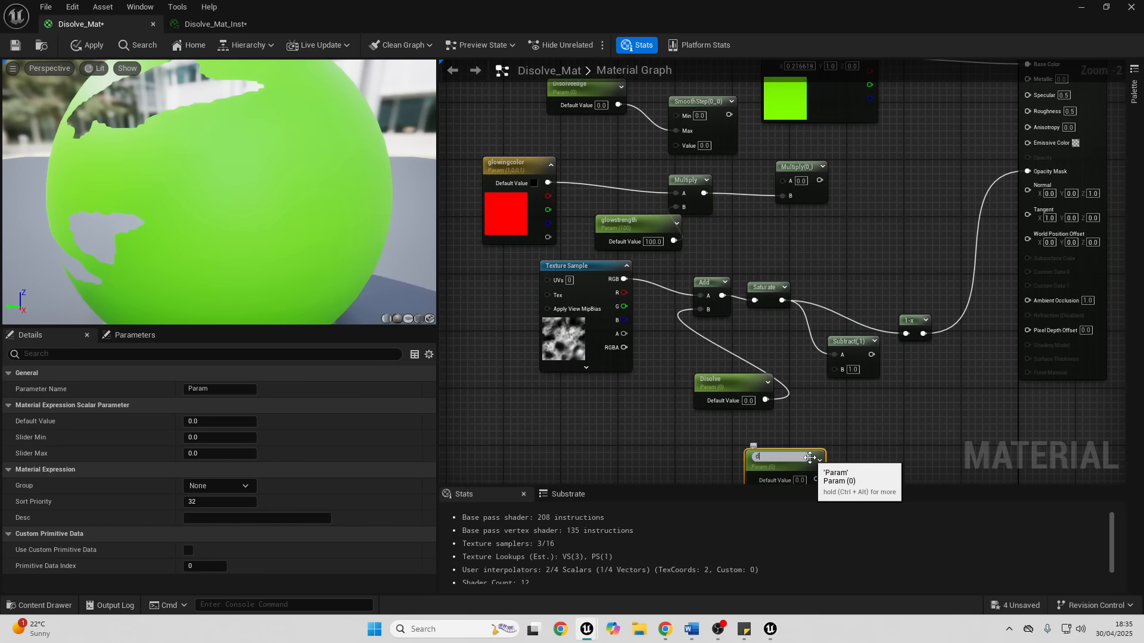
text(disolveintensity)
key(Return)
click(224, 439)
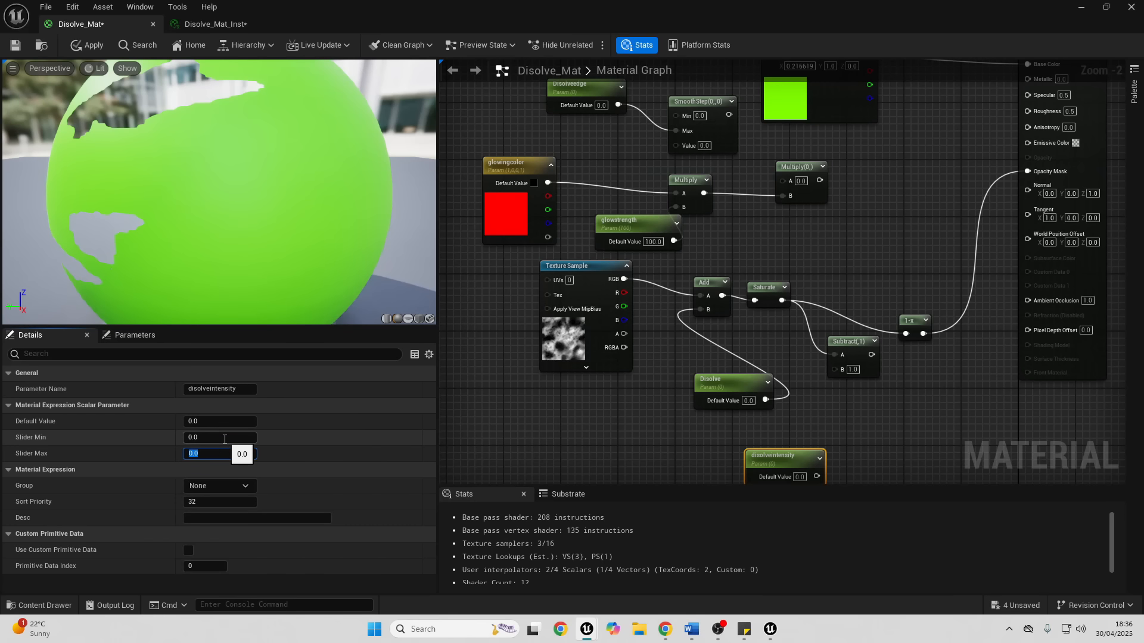
drag(820, 476, 842, 353)
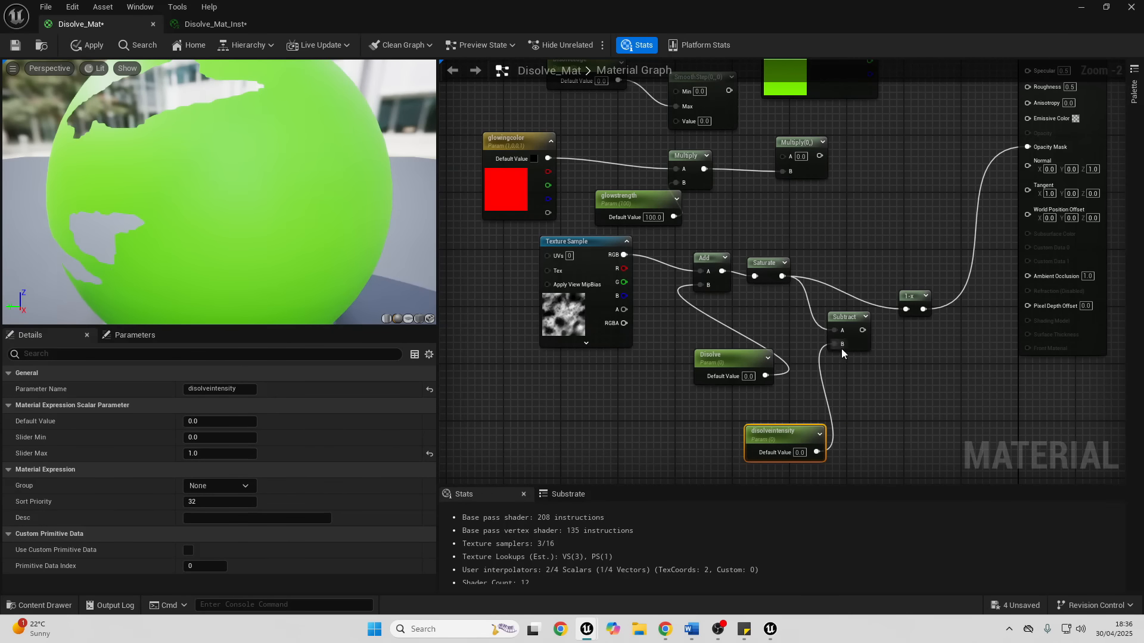
click(206, 421)
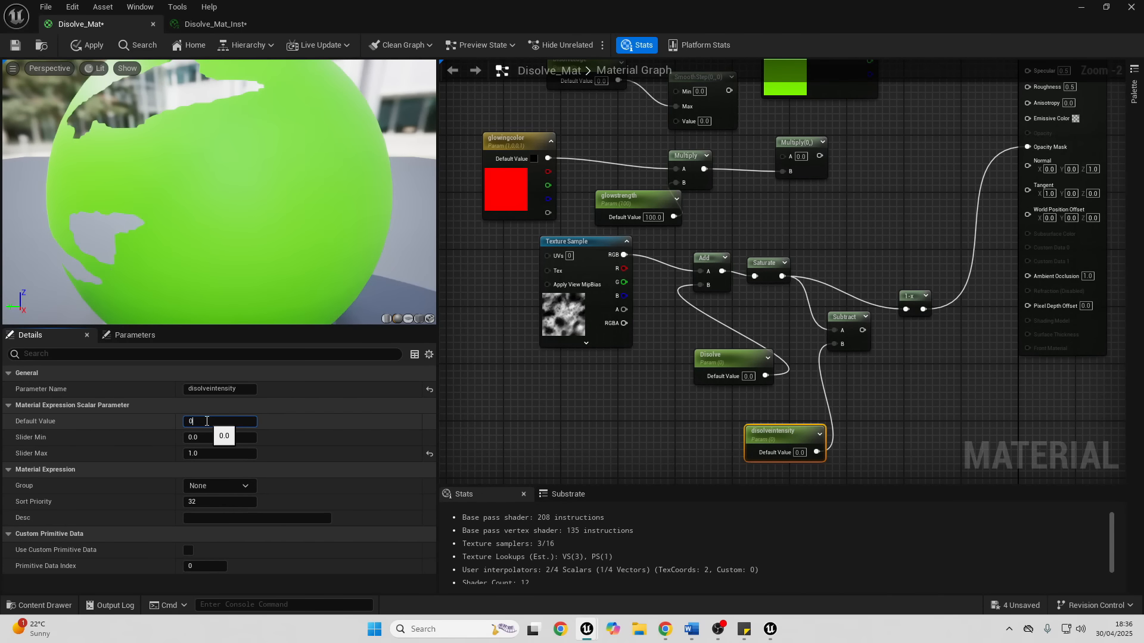
- Connect Subtract to SmoothStep's Value, SmoothStep to the second Multiply's A, and that Multiply's output to Emissive Color
right_drag(899, 335, 868, 411)
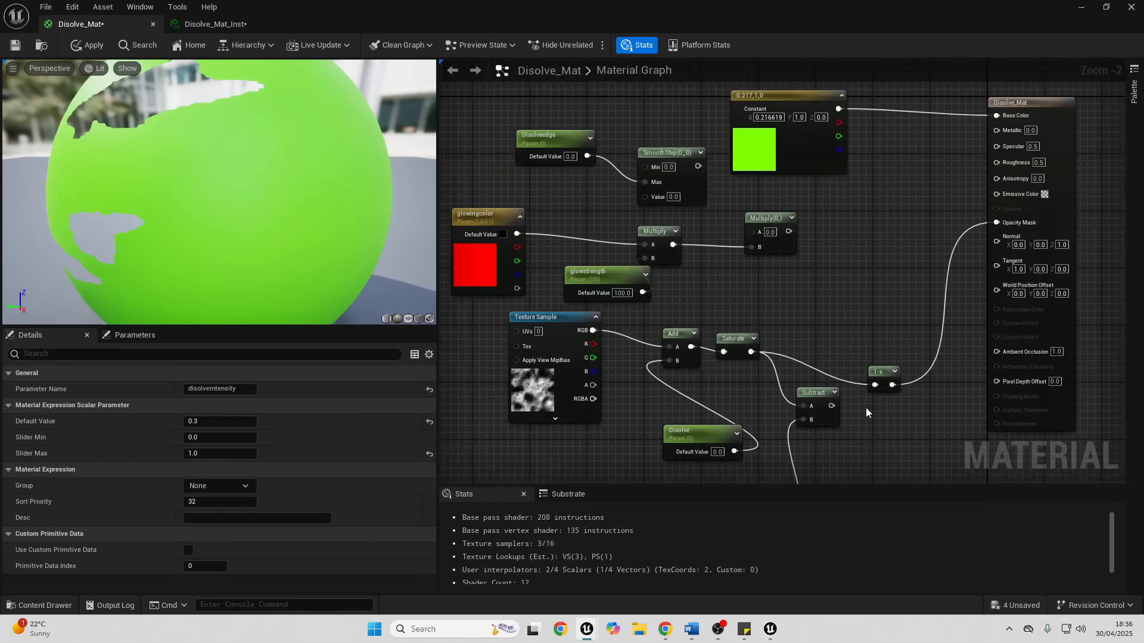
drag(830, 408, 1023, 195)
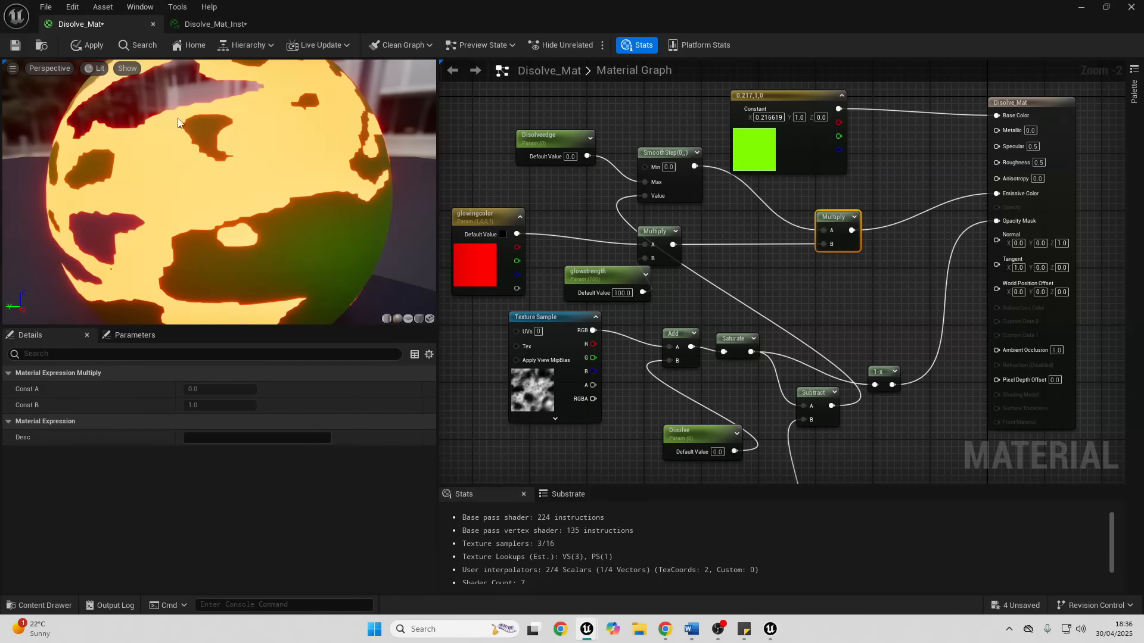
- Save Disolve_Mat_Inst, then close both material editors and apply the pending Disolve_Mat changes
click(178, 26)
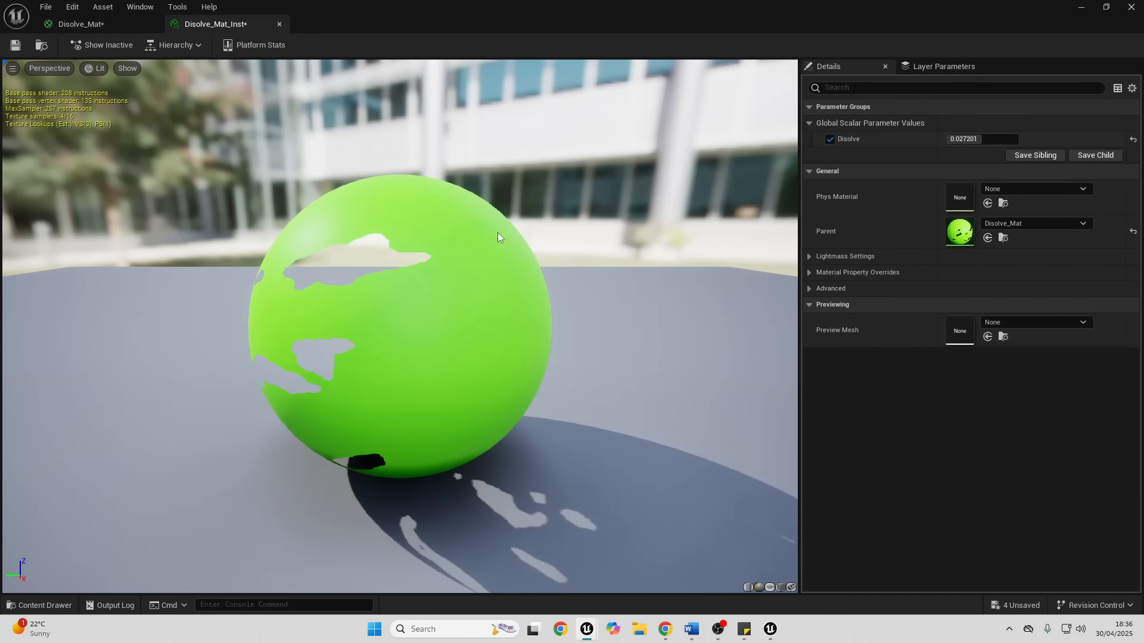
click(17, 48)
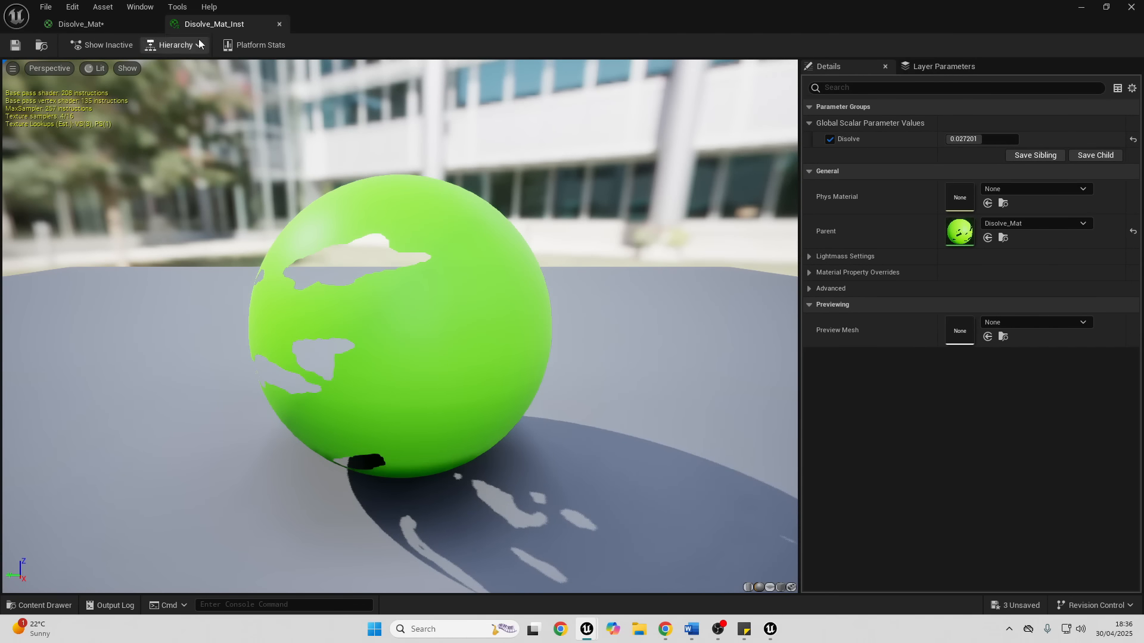
click(278, 24)
click(153, 25)
click(608, 340)
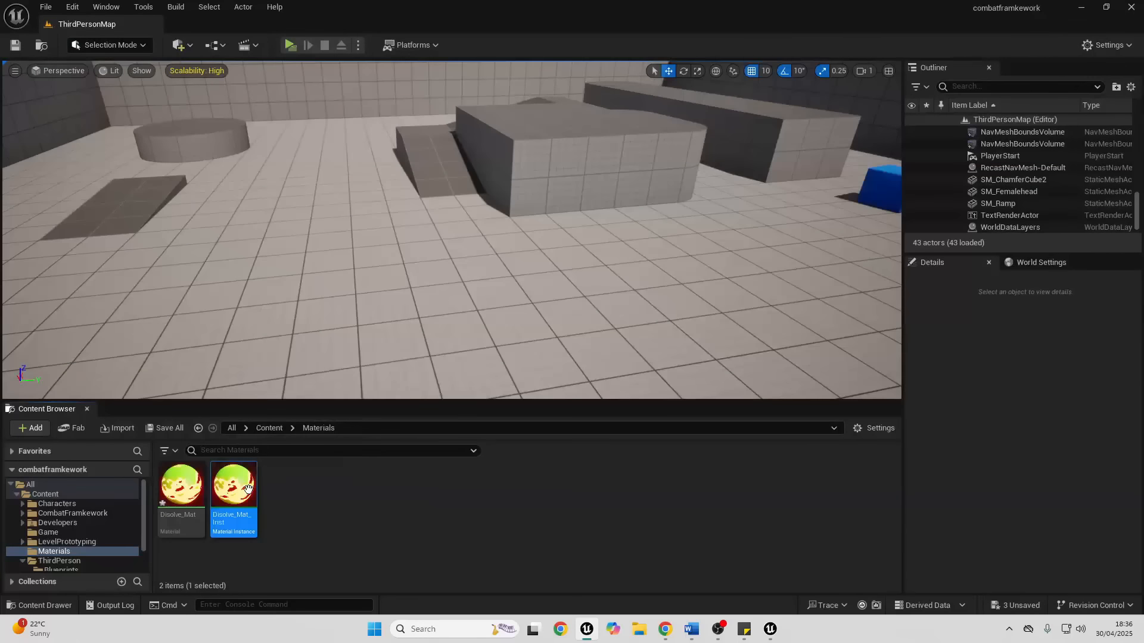
- Reopen Disolve_Mat_Inst and enable its Disolveedge, disolveintensity and glowstrength overrides
double_click(256, 489)
click(829, 155)
click(830, 170)
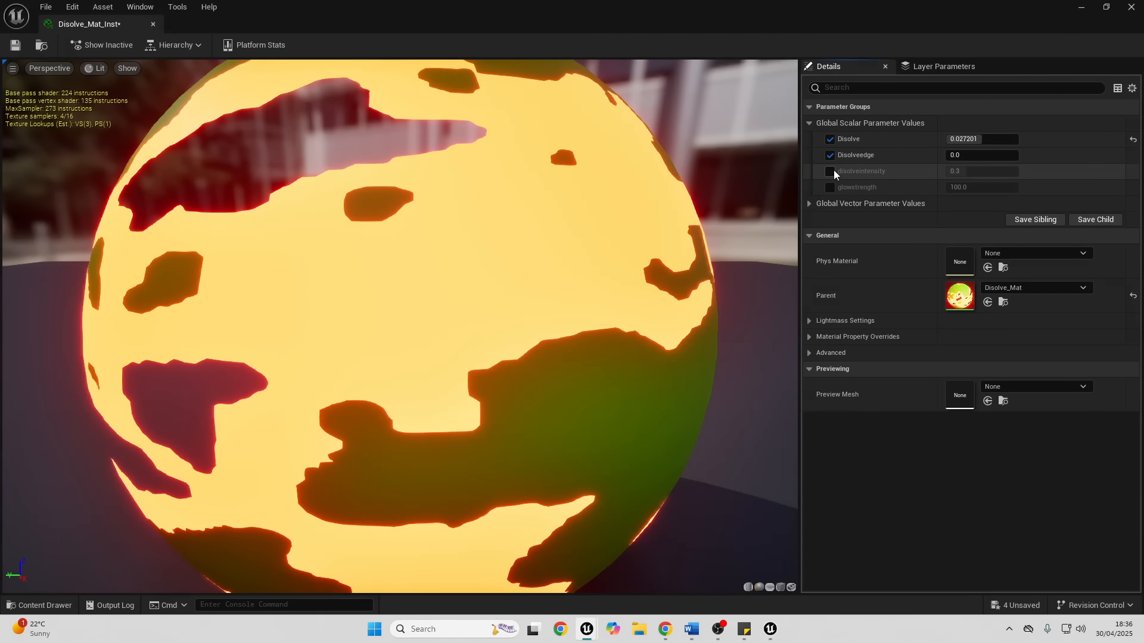
click(830, 187)
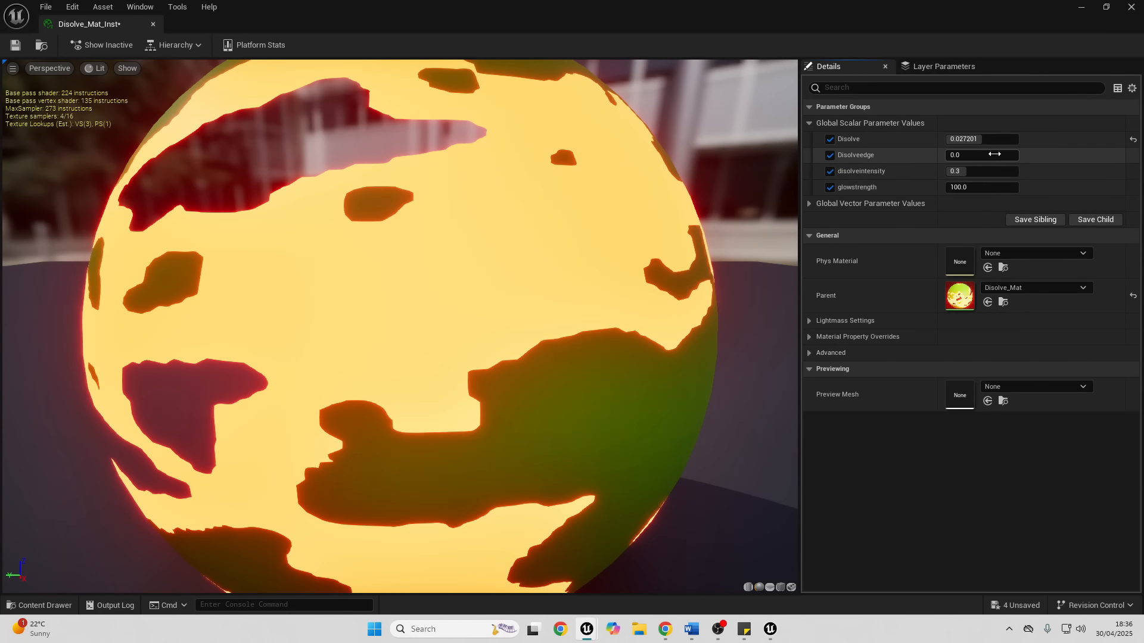
- Tune the instance's glowing edge: disolveintensity 0.5576, glowstrength about 173.94, Disolveedge 0.1664 and Disolve about 0.195
drag(980, 167, 997, 187)
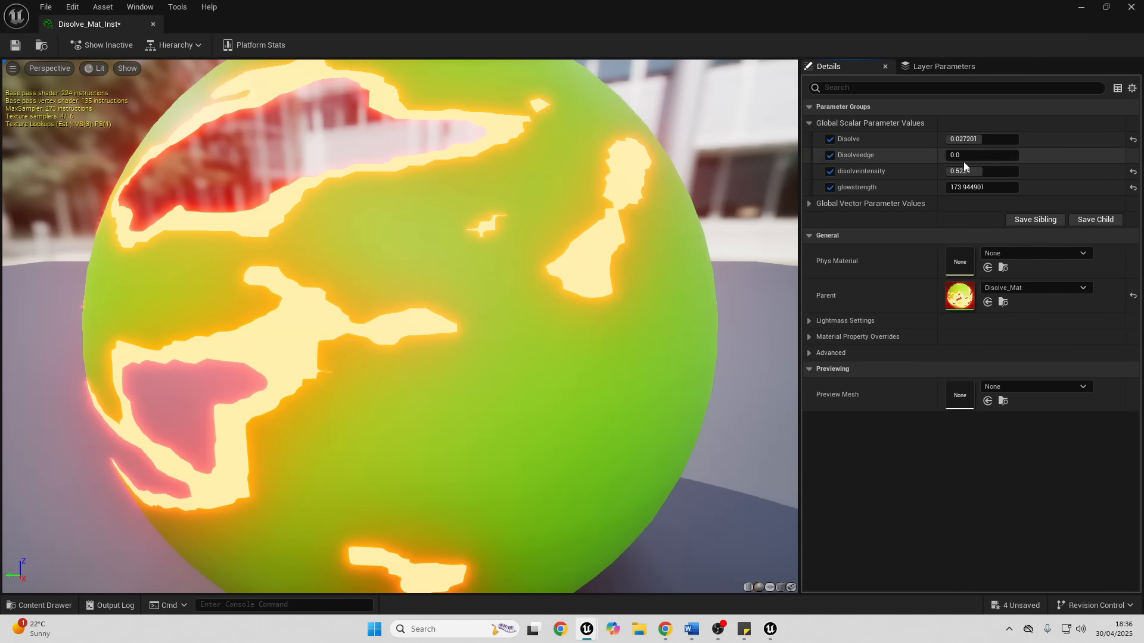
drag(956, 155, 959, 155)
drag(955, 155, 990, 139)
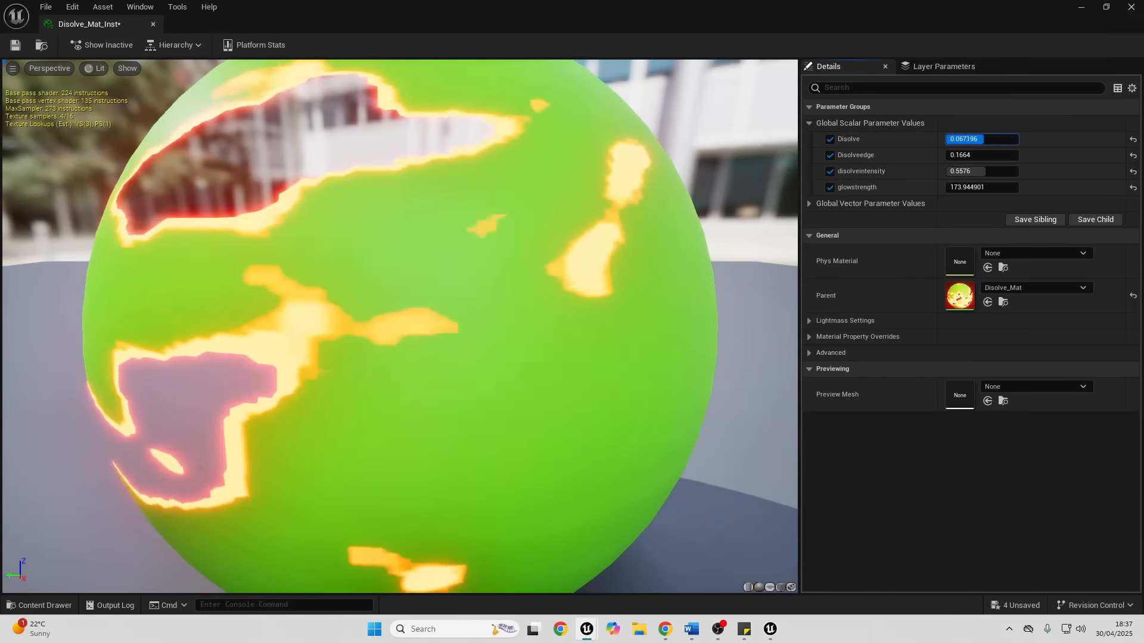
- Override glowingcolor in Disolve_Mat_Inst with pink-red (hex sRGB FF0056FF) and lower Disolve to -1.0
click(809, 203)
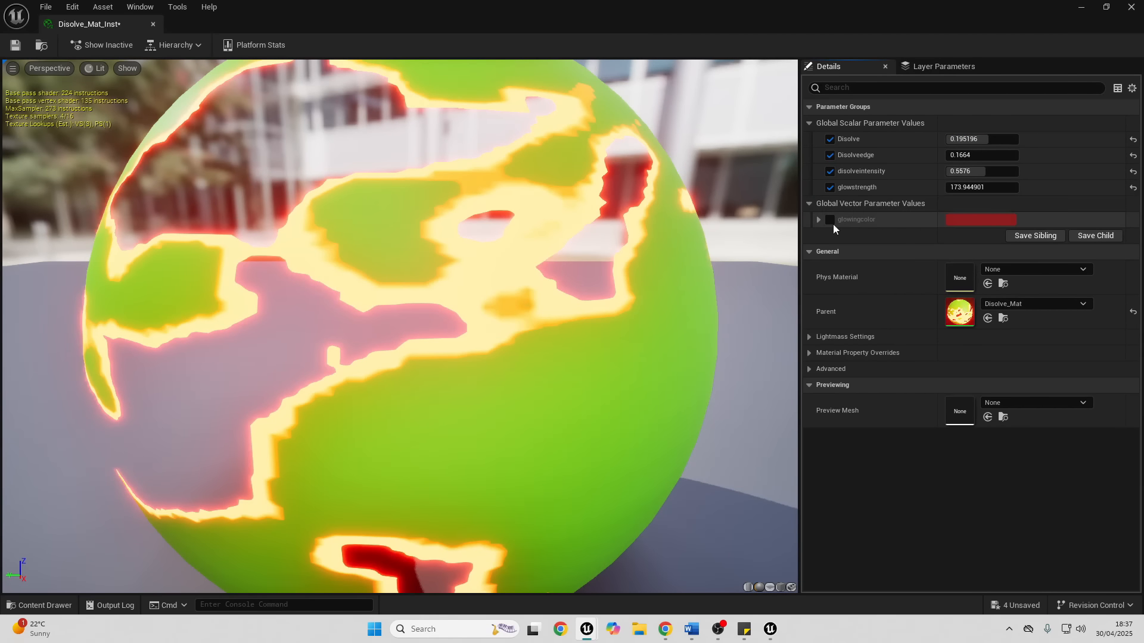
click(829, 219)
click(952, 219)
drag(747, 352, 788, 407)
click(896, 283)
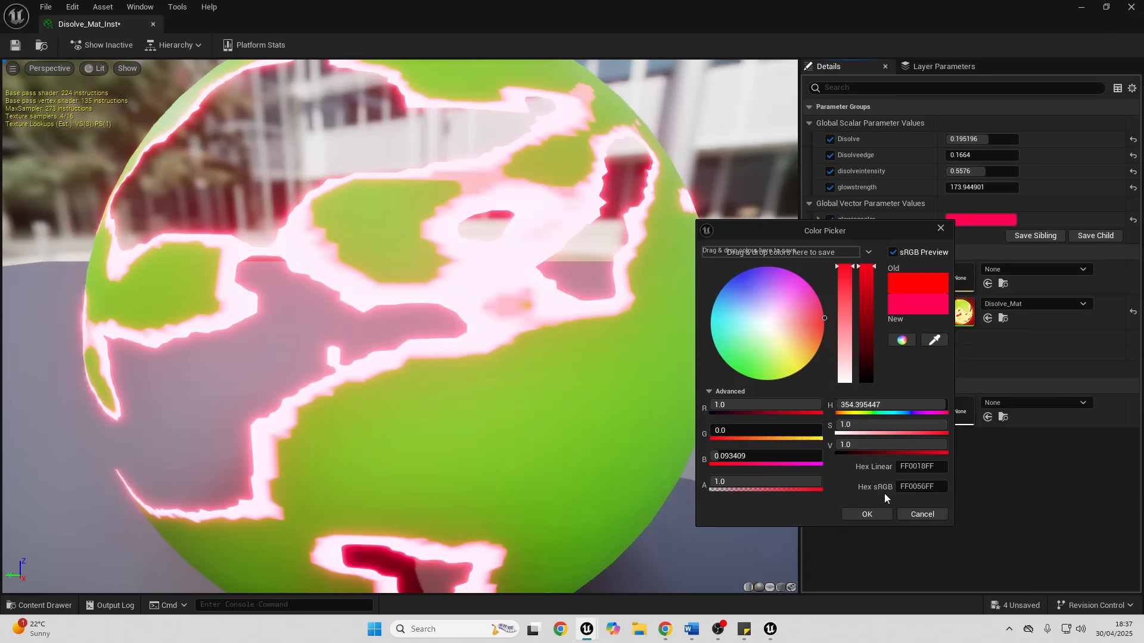
click(870, 513)
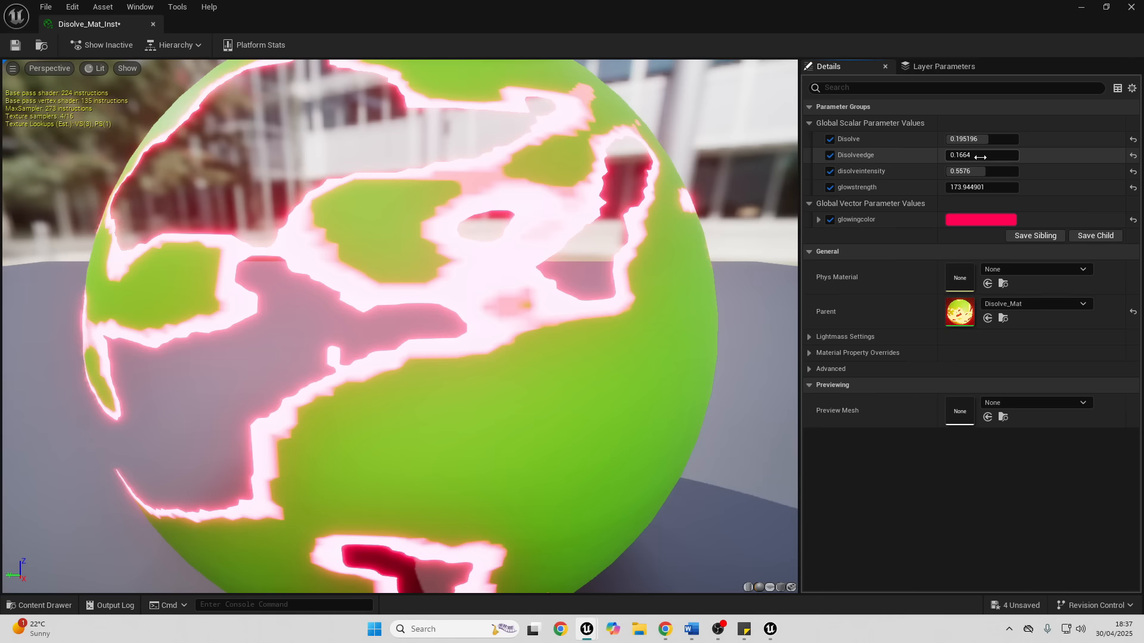
drag(988, 138, 937, 138)
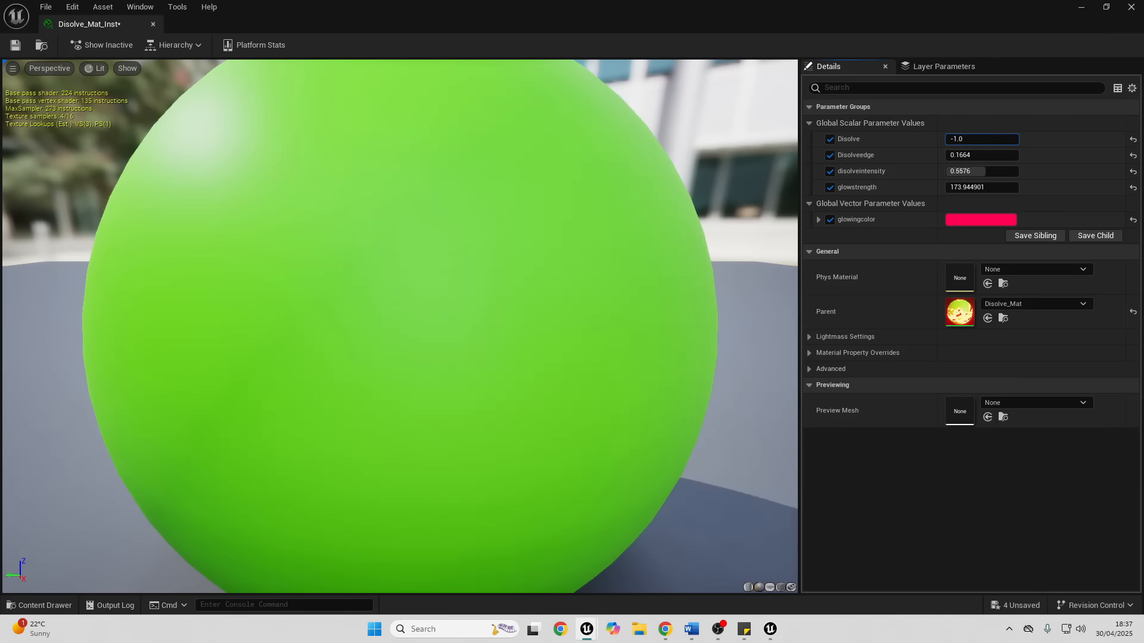
- Assign Disolve_Mat_Inst to Element 0 of SM_ChamferCube2, the blue cube in the level
click(1081, 8)
right_drag(616, 180, 730, 182)
key(w)
click(433, 249)
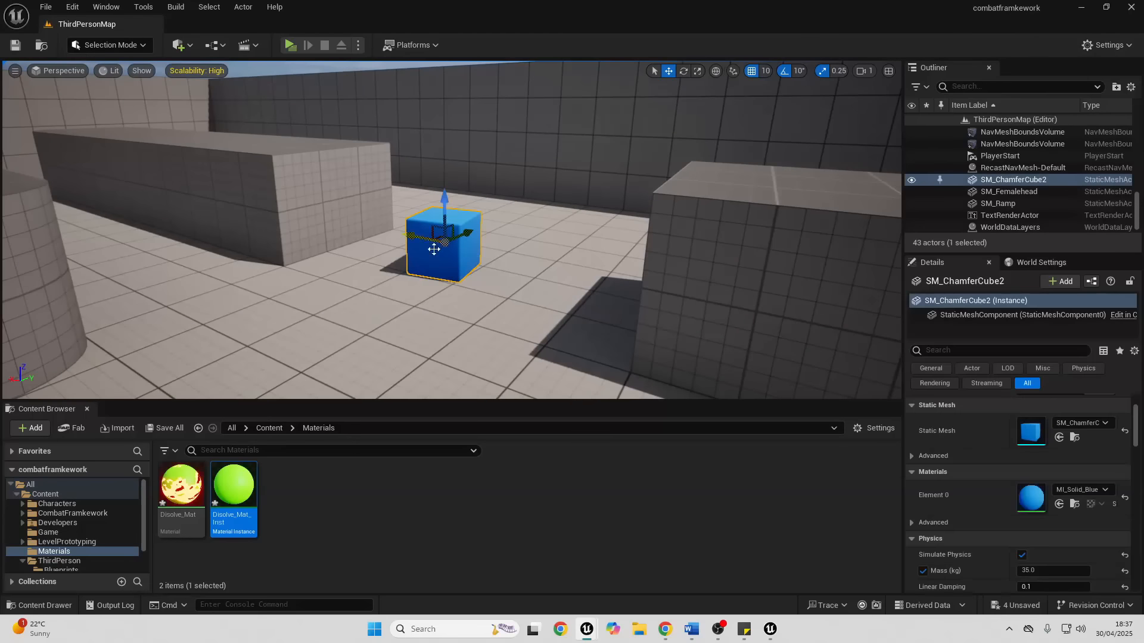
drag(237, 486, 1035, 495)
- Reopen Disolve_Mat_Inst beside the level view, set Disolve to about -0.9 and close its editor
double_click(242, 505)
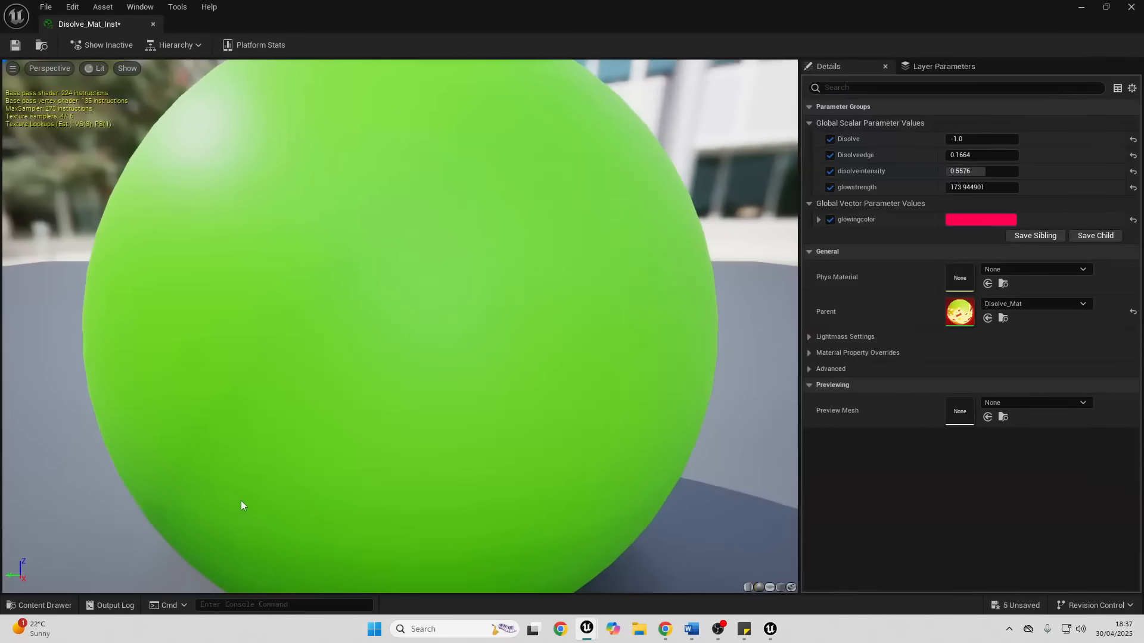
drag(582, 4, 835, 141)
drag(989, 273, 976, 273)
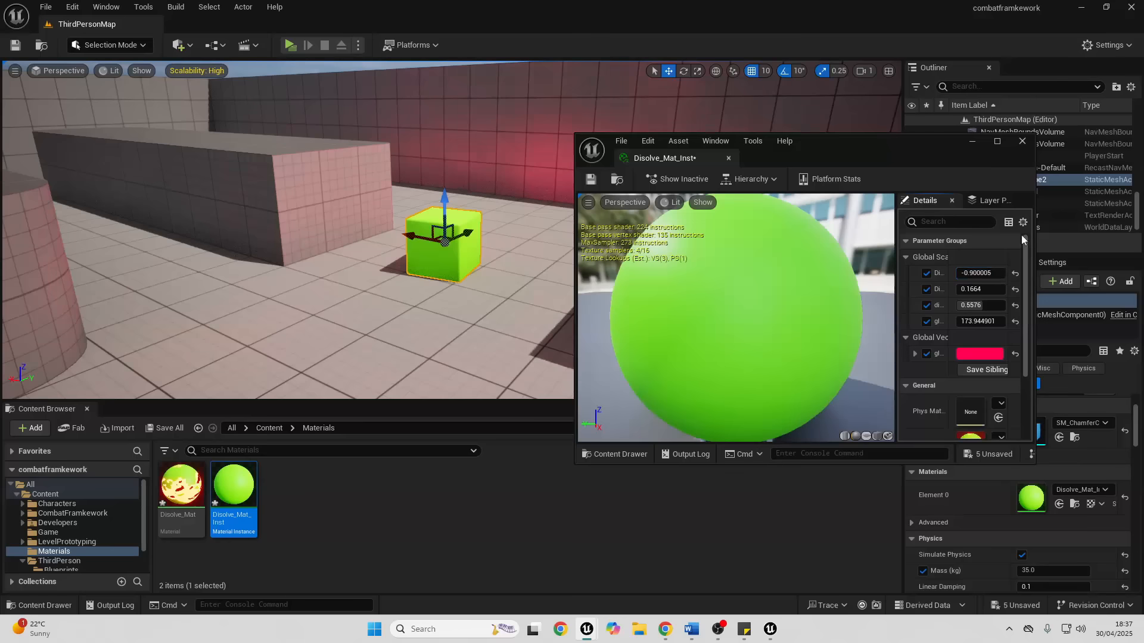
click(1026, 141)
- Create an Actor Blueprint class named DisolvingCube in the Materials folder and open it
mouse_move(550, 224)
right_down()
mouse_move(453, 262)
mouse_move(525, 202)
mouse_move(559, 226)
right_up()
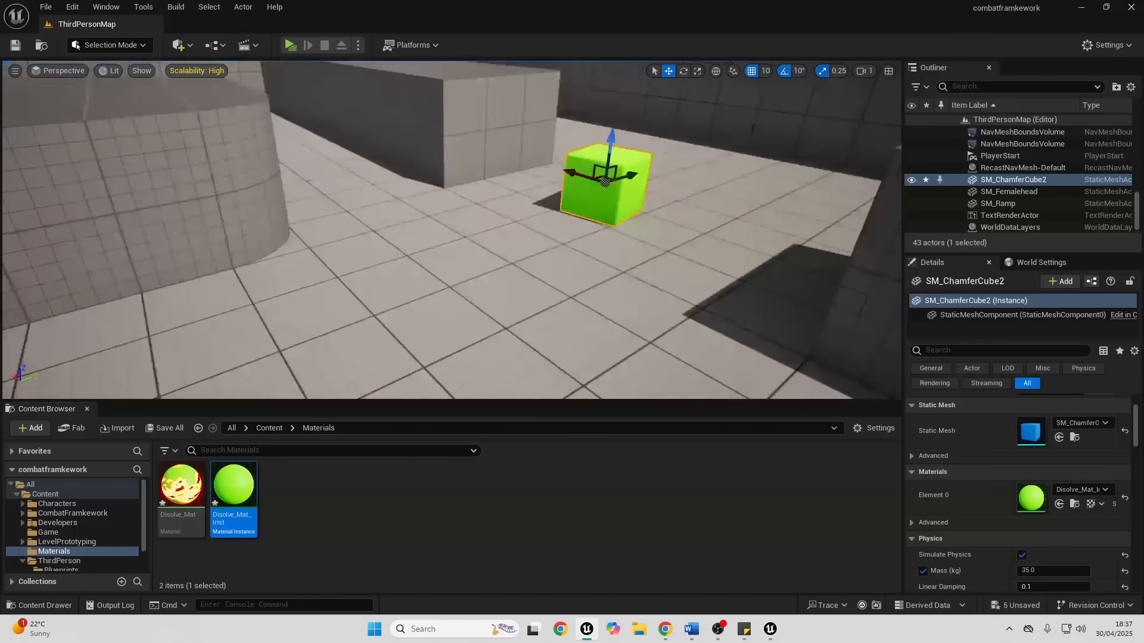
key(s)
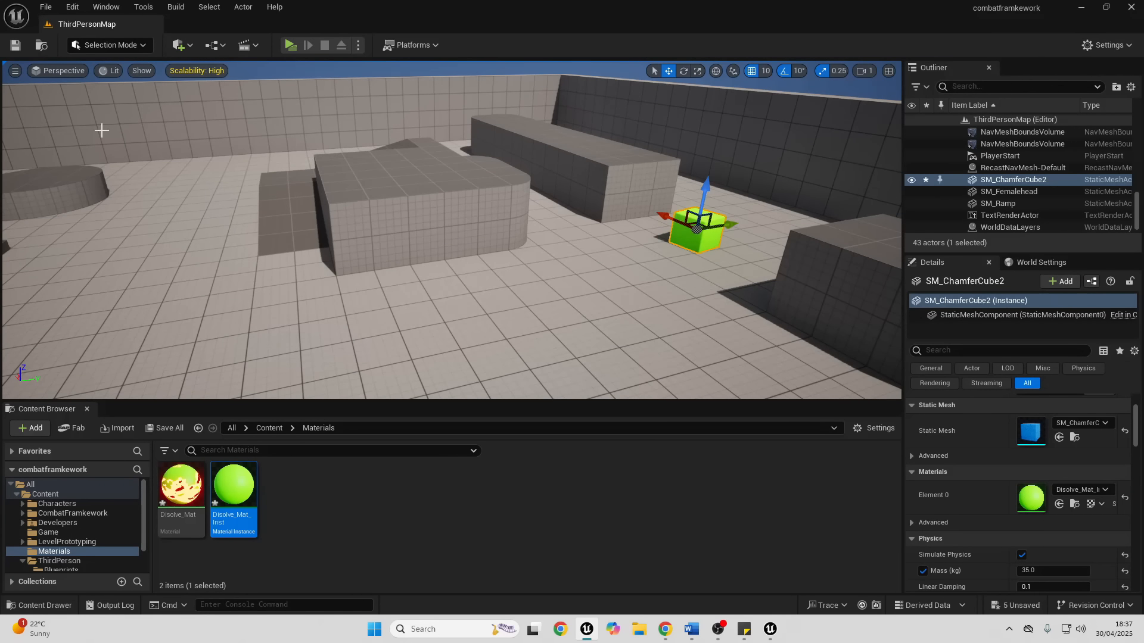
right_click(343, 488)
click(387, 262)
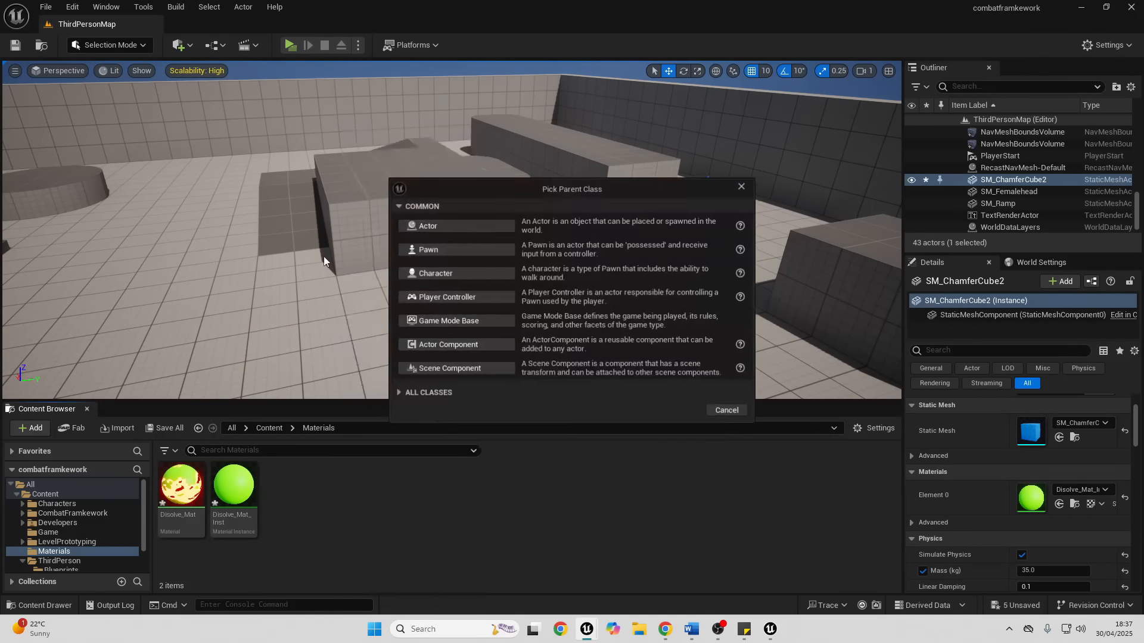
click(469, 225)
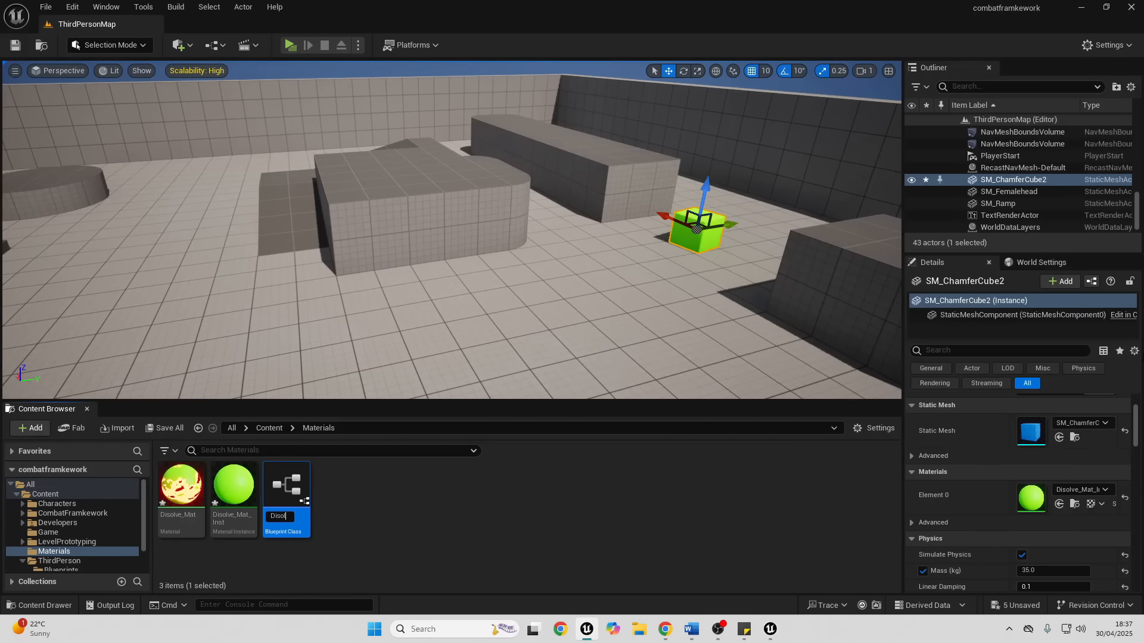
key(Return)
double_click(298, 500)
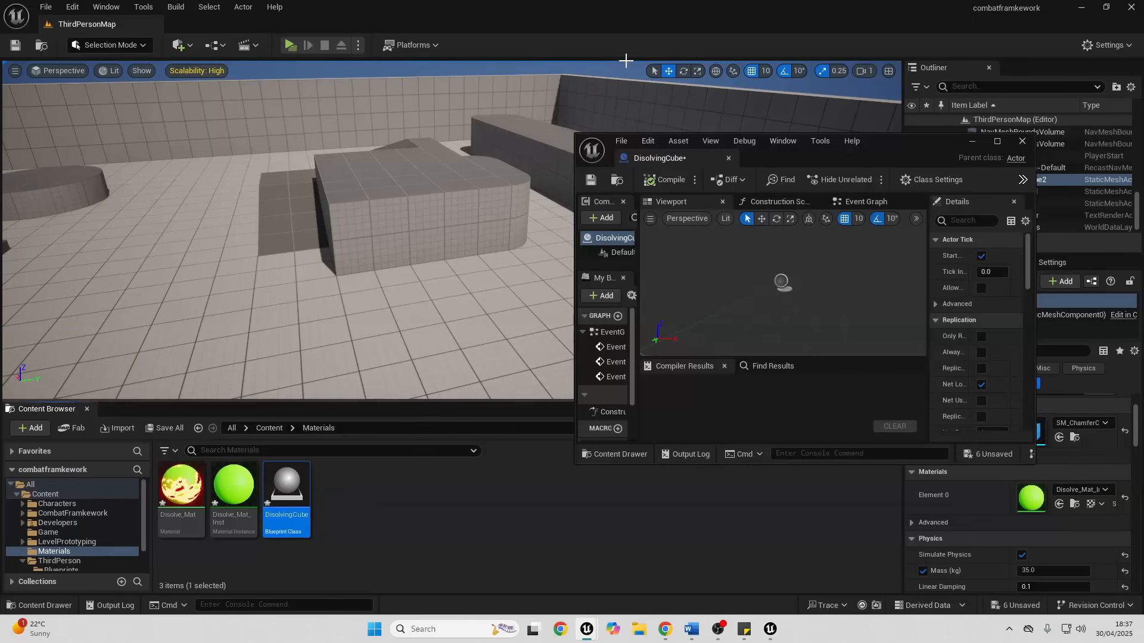
- Add a Cube component to the DisolvingCube Blueprint
click(997, 142)
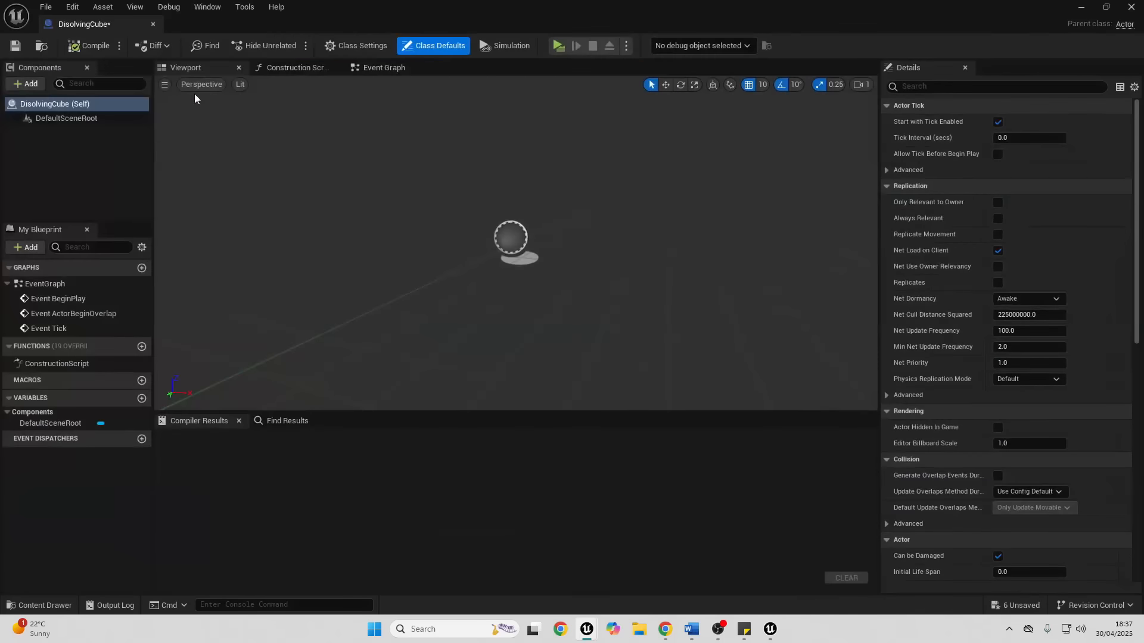
click(38, 86)
click(47, 232)
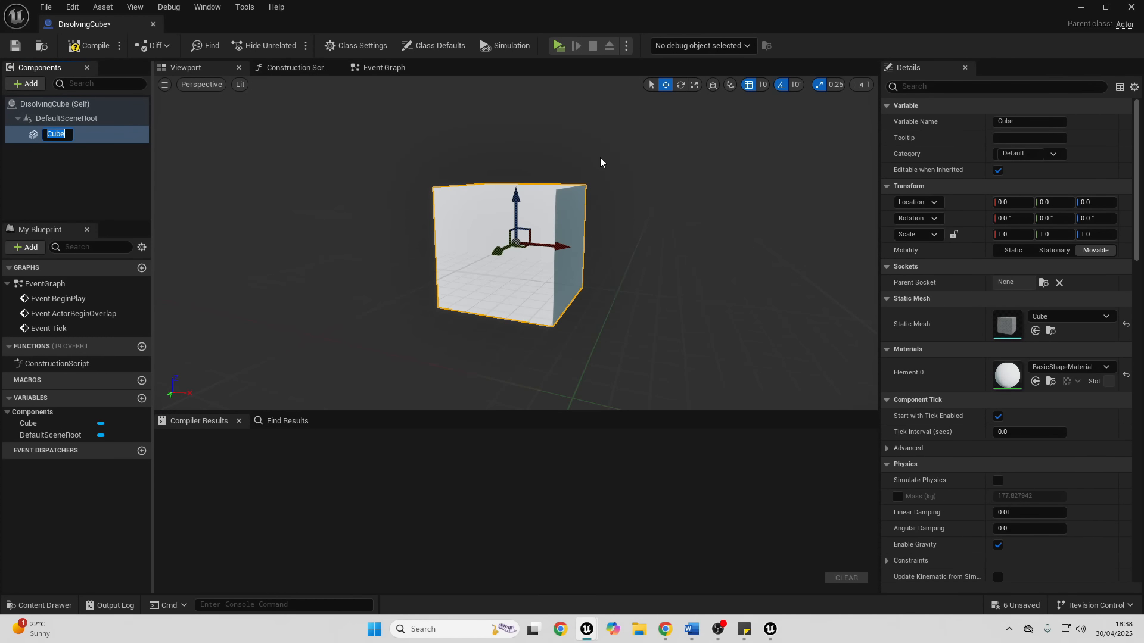
- Place a Cube reference near Event BeginPlay in the Event Graph and add a Set Material node targeting it
click(383, 68)
drag(378, 221, 610, 216)
right_drag(662, 254, 505, 294)
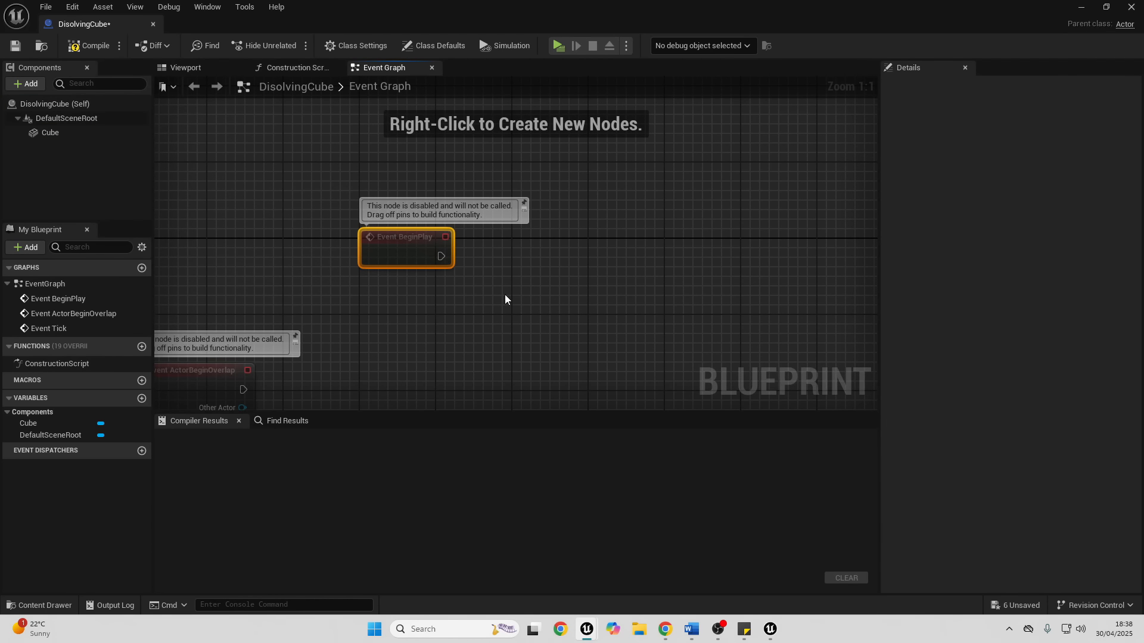
drag(52, 132, 380, 314)
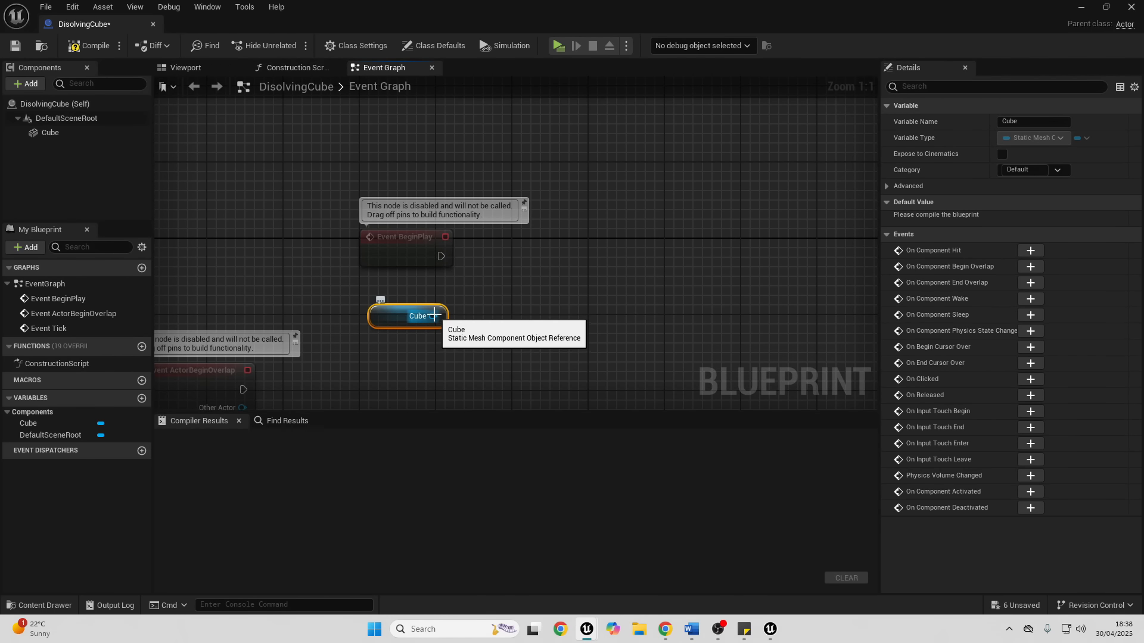
drag(433, 316, 607, 237)
text(set ma)
key(Return)
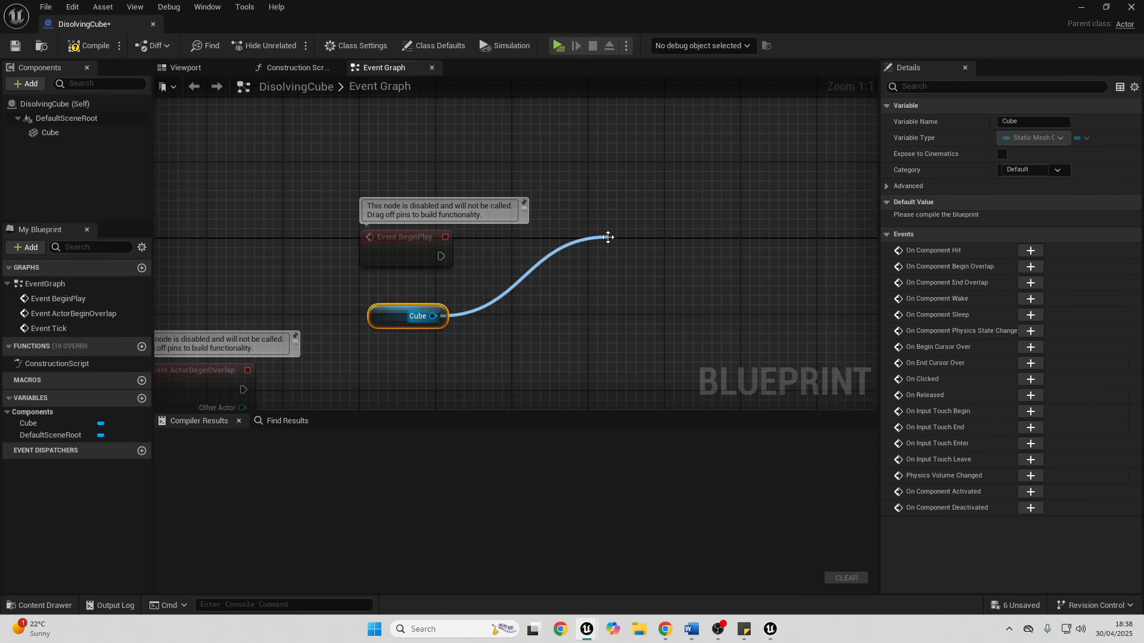
- Choose Disolve_Mat_Inst as Set Material's material and connect Event BeginPlay to the node
click(655, 333)
text(diso)
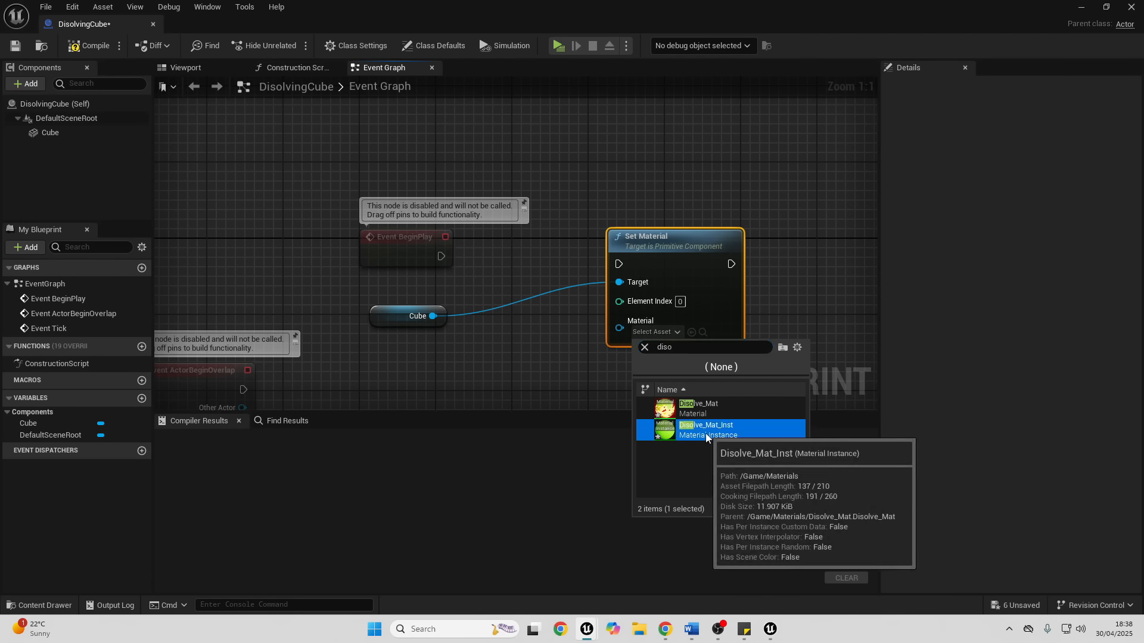
click(702, 430)
drag(441, 256, 622, 267)
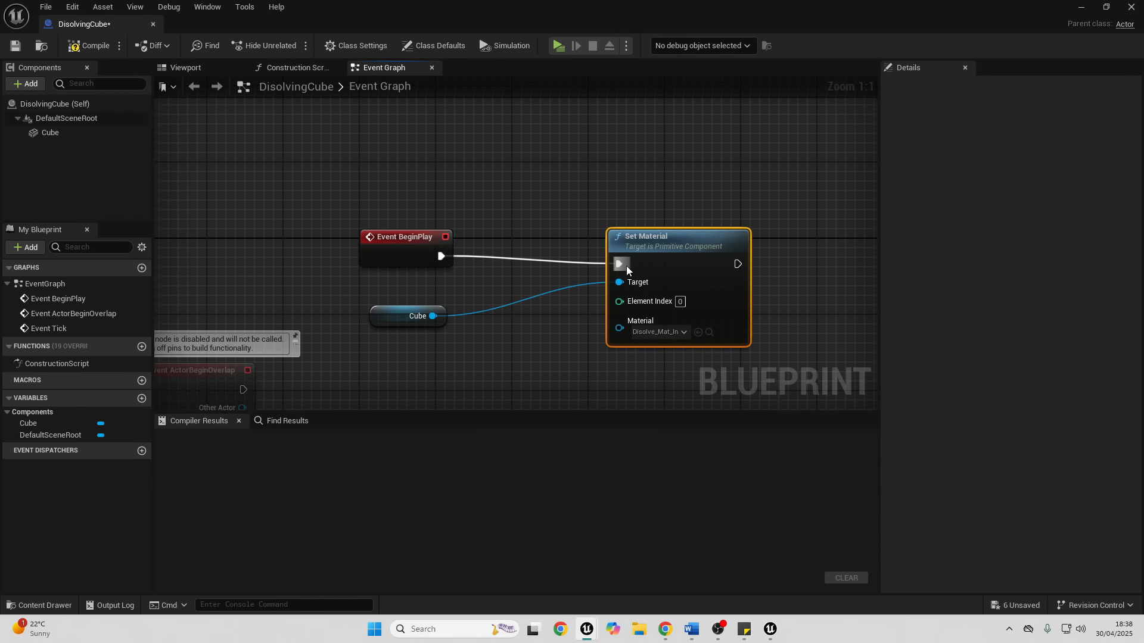
- Place a second Cube reference after Set Material and add a Get Material node targeting it
right_drag(753, 323, 507, 266)
drag(53, 133, 635, 259)
text(get mat)
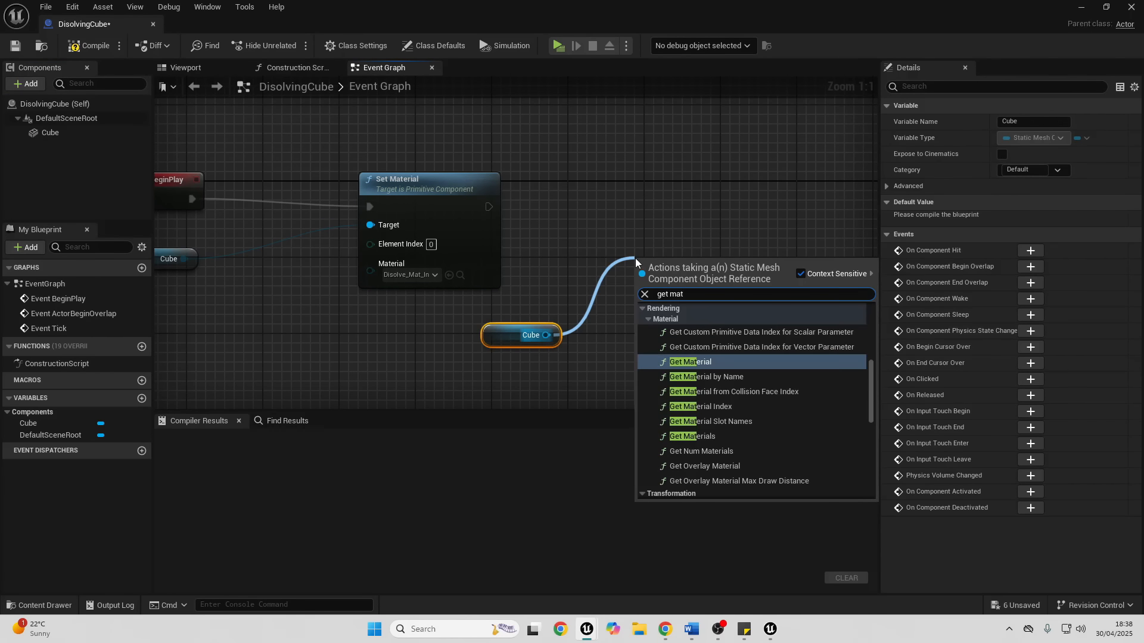
key(Return)
- Add Create Dynamic Material Instance with Get Material as source, run it after Set Material, and connect Cube to its Target
right_drag(769, 293, 590, 291)
drag(590, 292, 630, 234)
text(create mat)
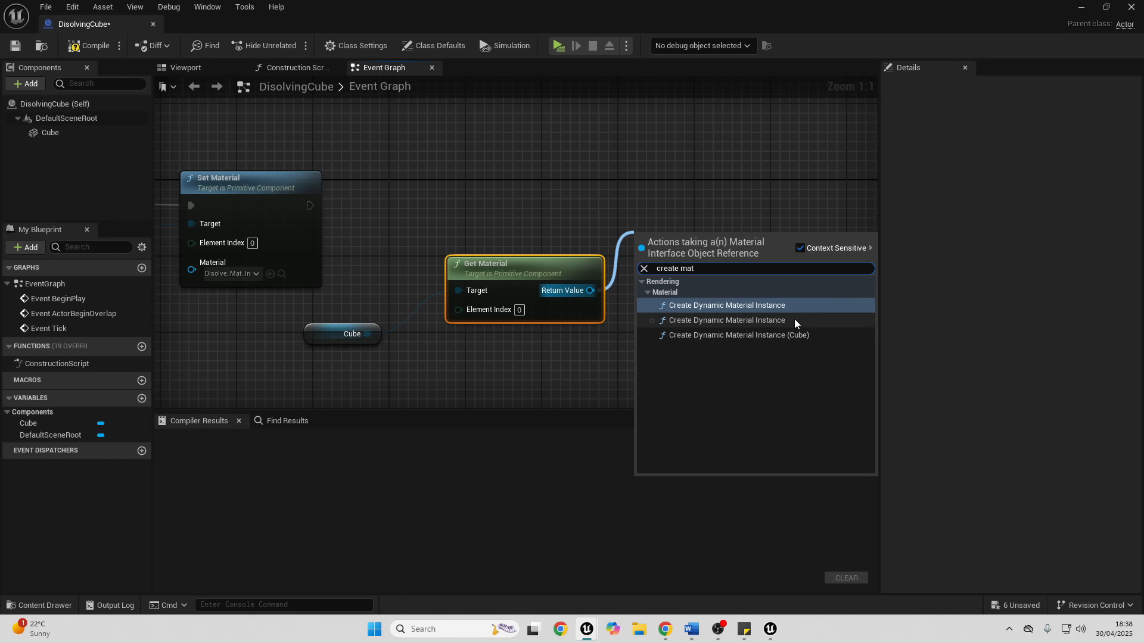
click(728, 305)
drag(310, 205, 739, 221)
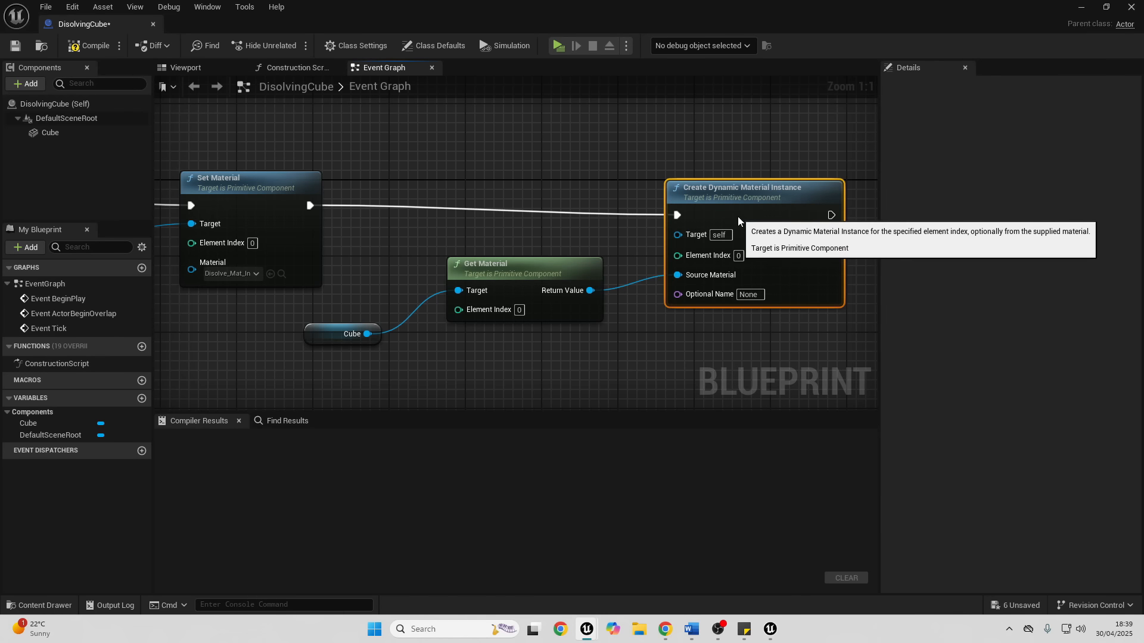
drag(368, 333, 697, 236)
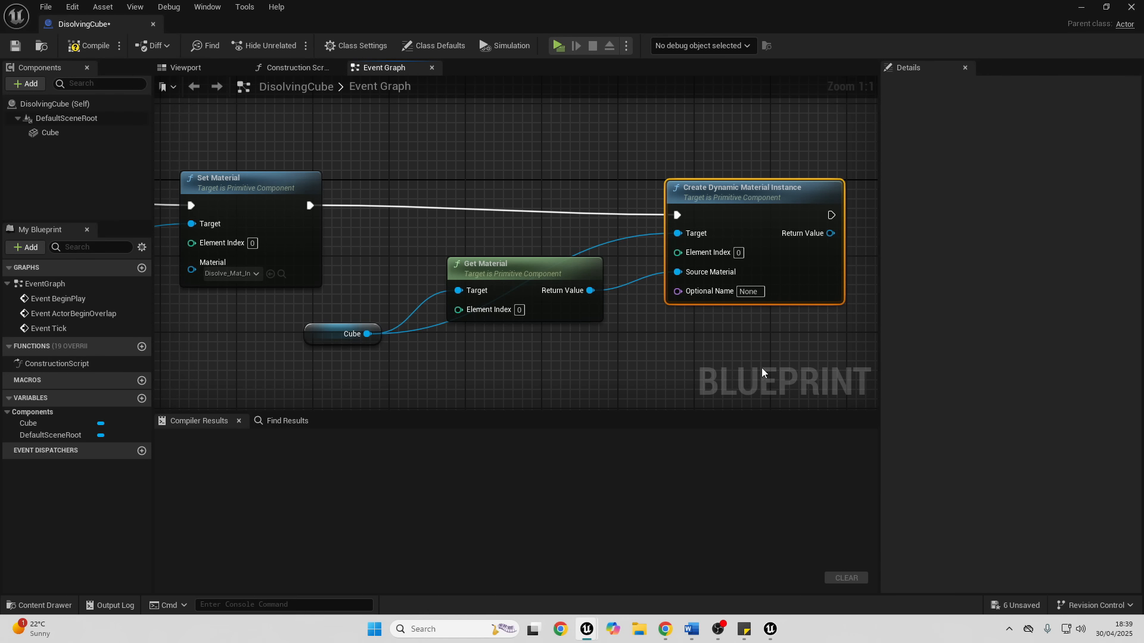
- Promote the dynamic material instance's Return Value to a variable named cubematerial
right_drag(757, 351, 558, 326)
right_click(630, 208)
click(734, 292)
text(cubematerial)
key(Return)
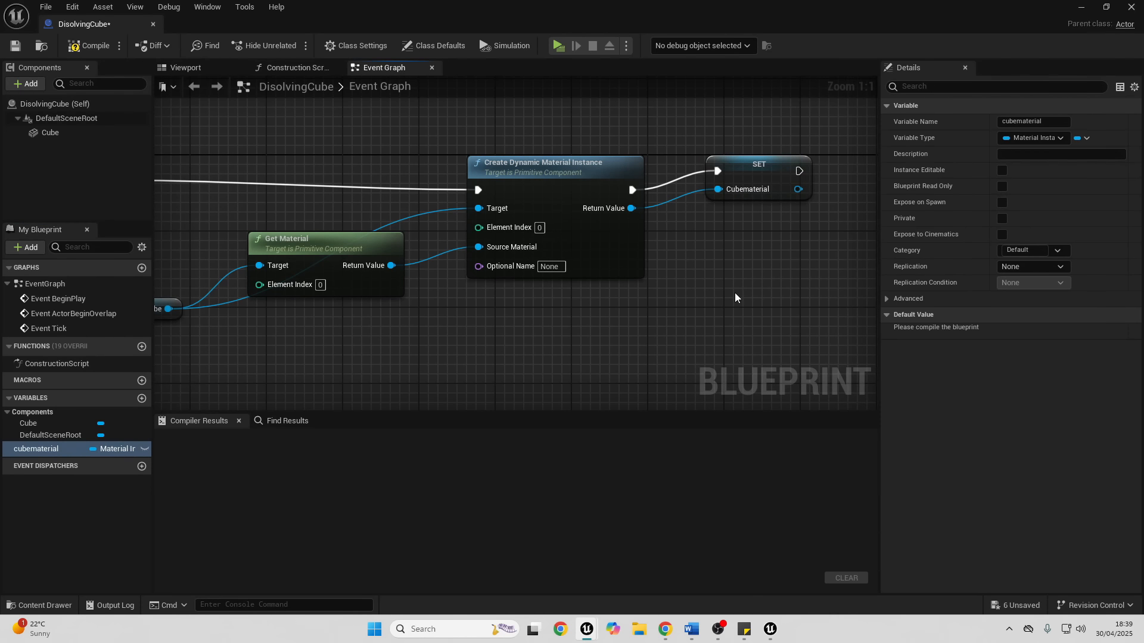
right_drag(771, 236, 628, 239)
click(667, 205)
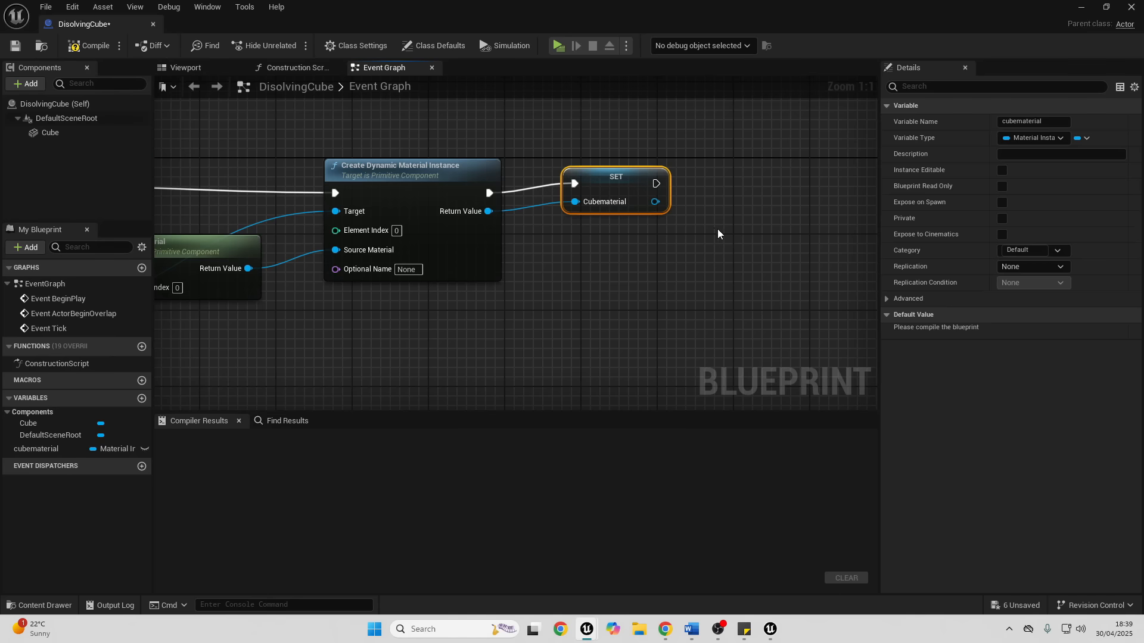
- Add a Set Scalar Parameter Value node fed by the Cubematerial SET node and place it to that node's right
right_drag(717, 229, 471, 219)
drag(407, 191, 577, 239)
text(set sca)
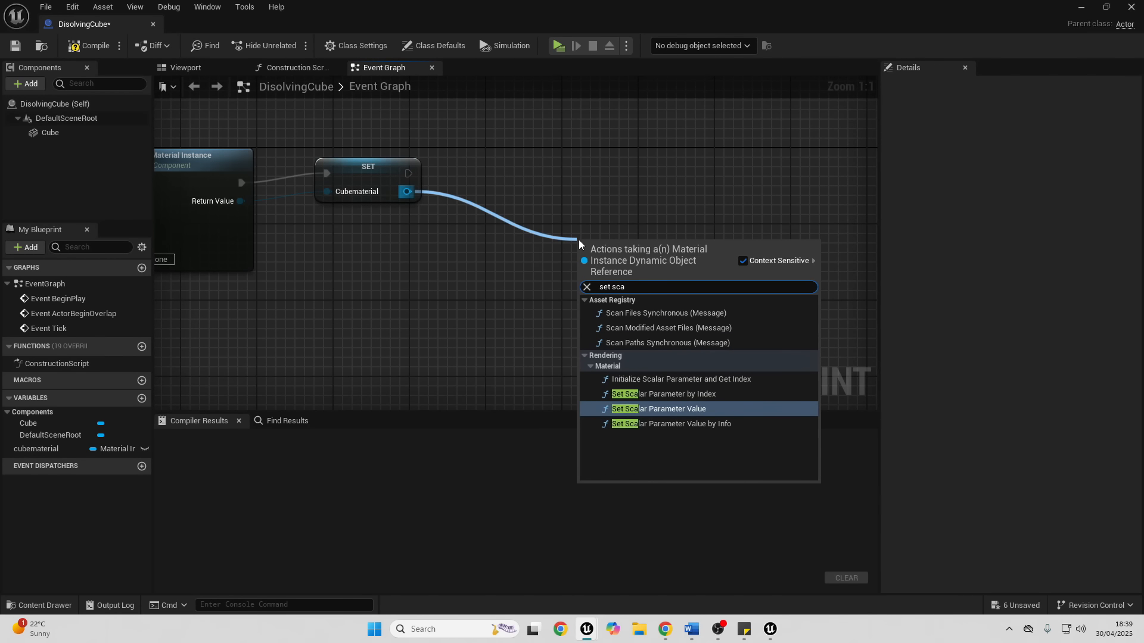
key(Return)
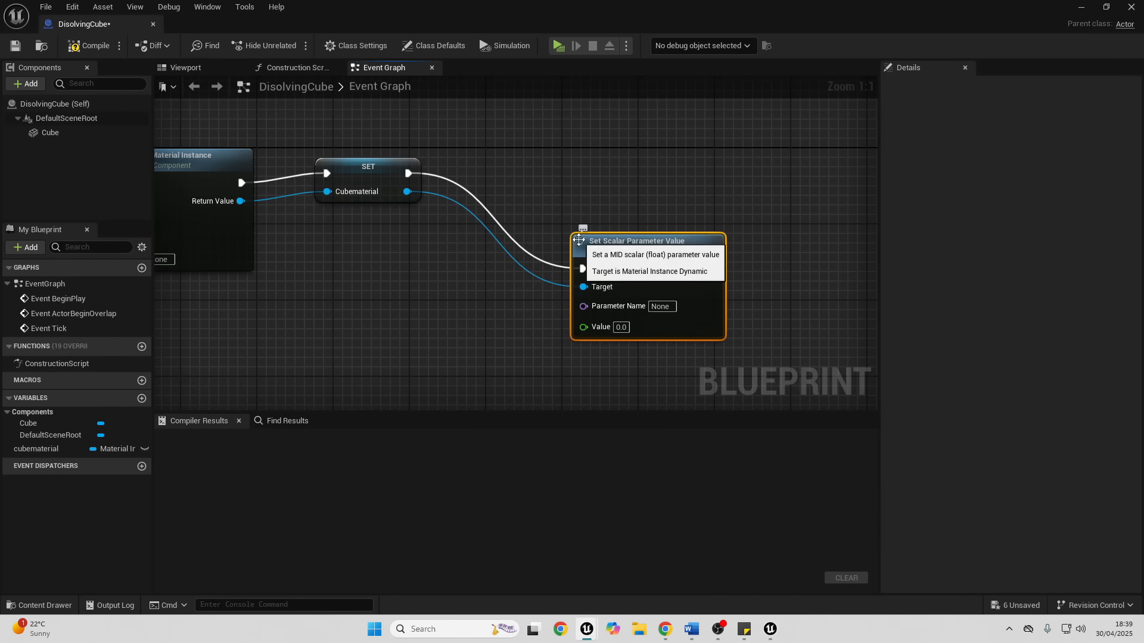
drag(647, 269, 713, 203)
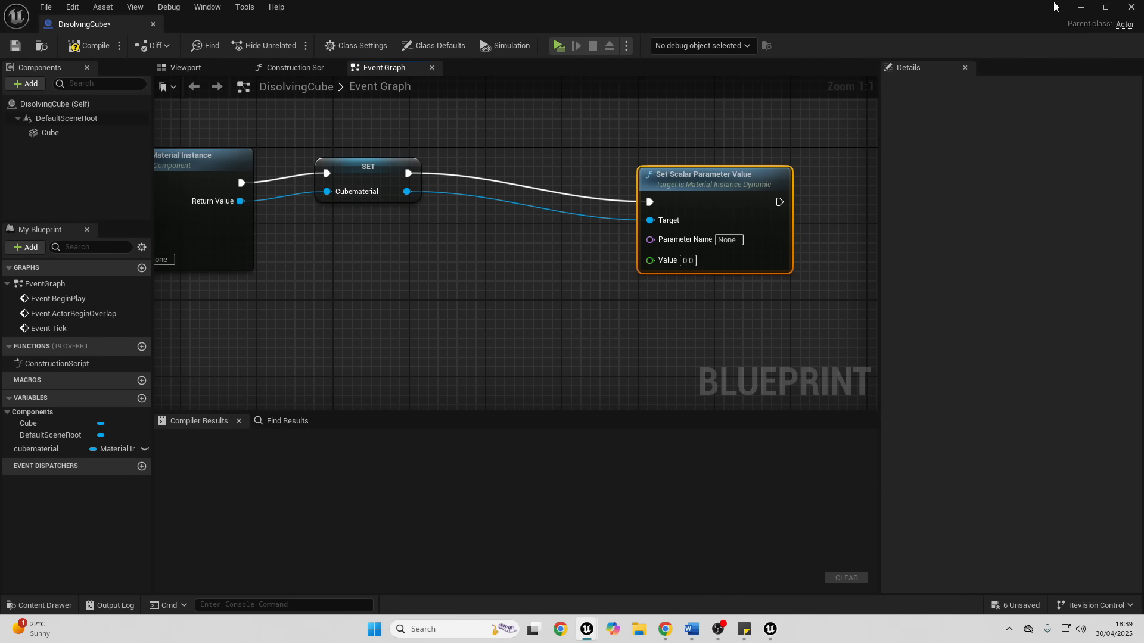
- Check the parameter name in Disolve_Mat_Inst, enter Disolve as Set Scalar Parameter Value's Parameter Name, and shift the node right
click(1082, 8)
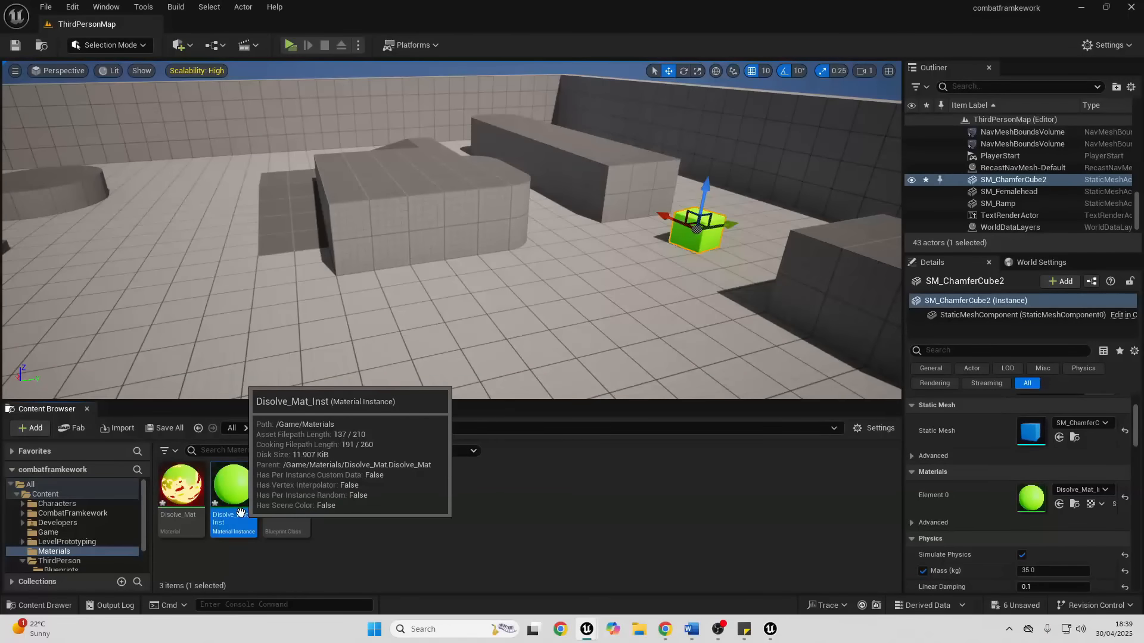
double_click(235, 486)
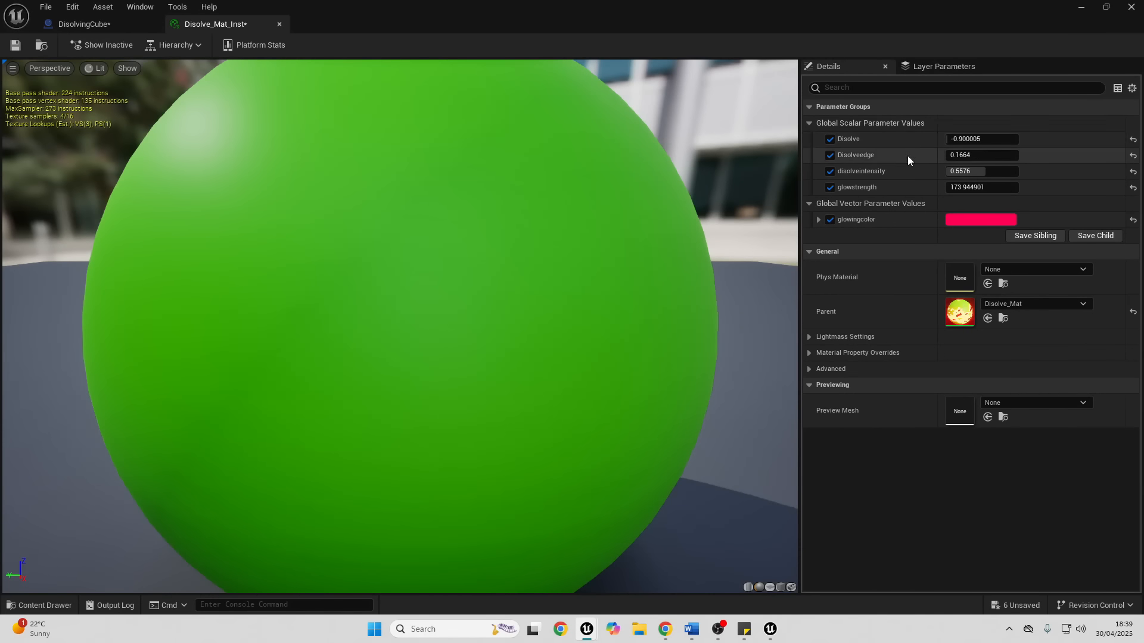
right_click(852, 139)
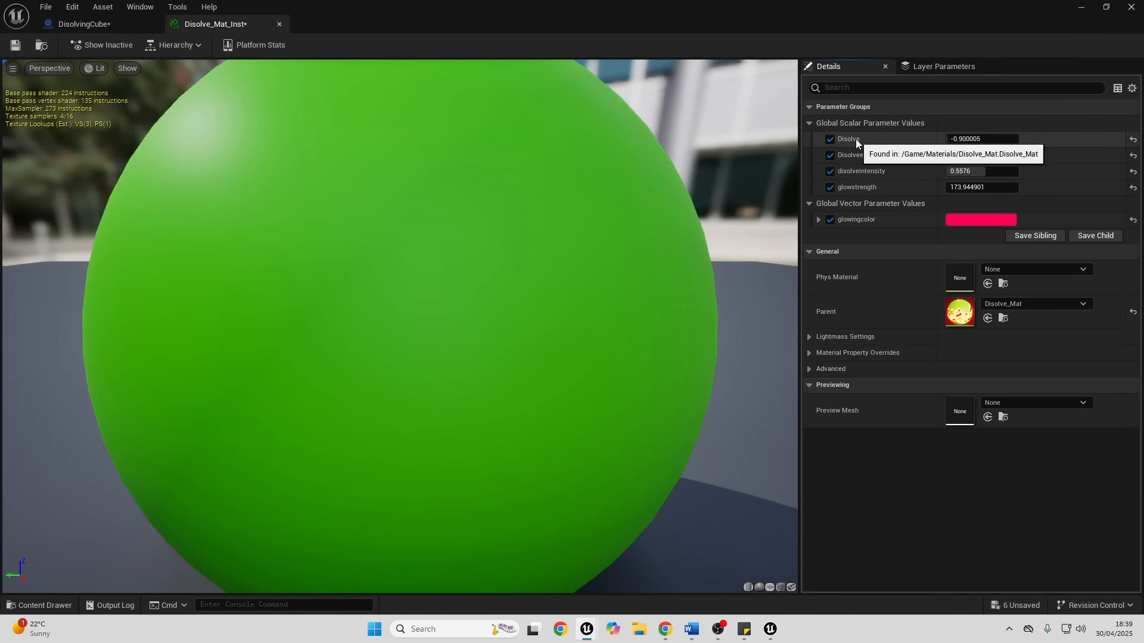
click(80, 24)
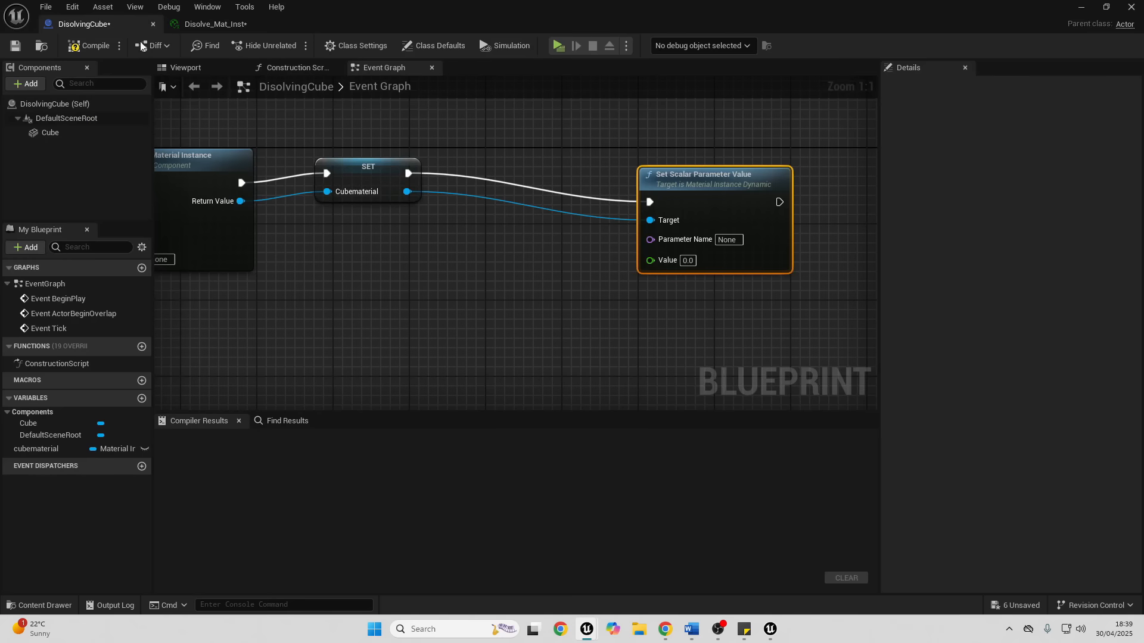
click(731, 244)
text(Disolve)
drag(719, 192, 785, 173)
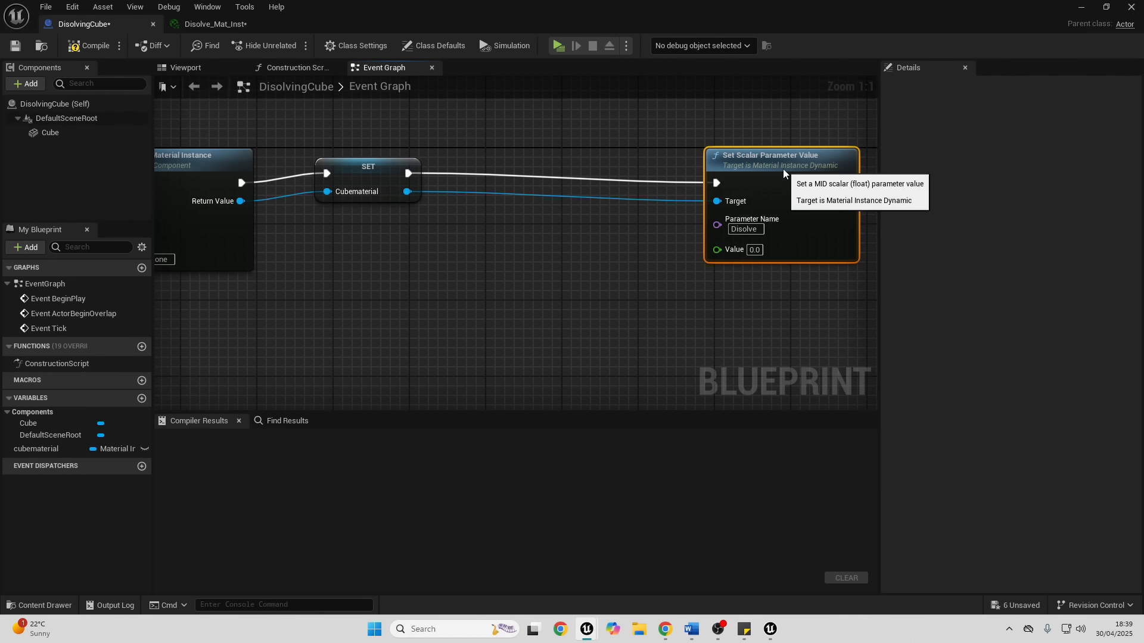
- Insert a Timeline between the Cubematerial SET and Set Scalar Parameter Value nodes, triggered through Play from Start
click(446, 213)
drag(410, 174, 550, 120)
text(add ti)
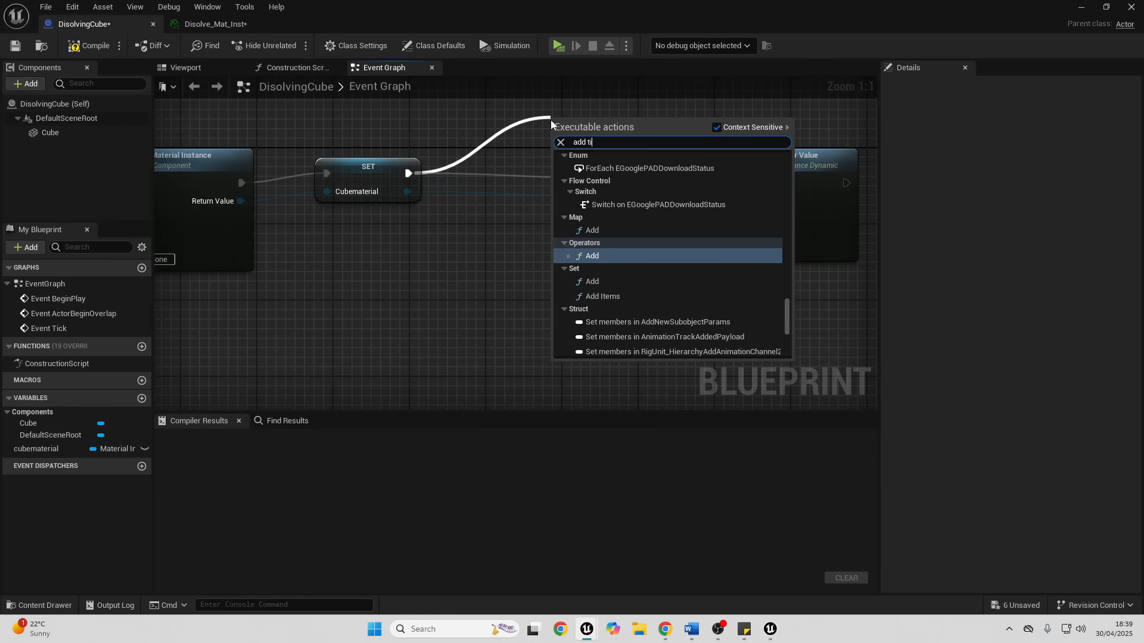
text(meline)
key(Return)
click(457, 134)
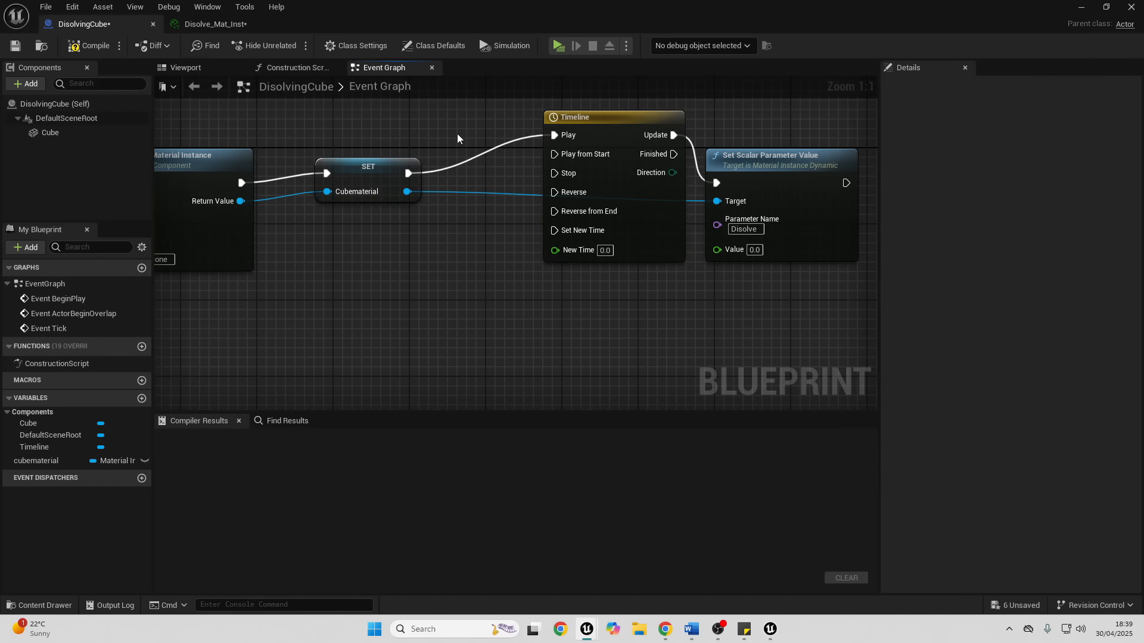
drag(409, 174, 547, 154)
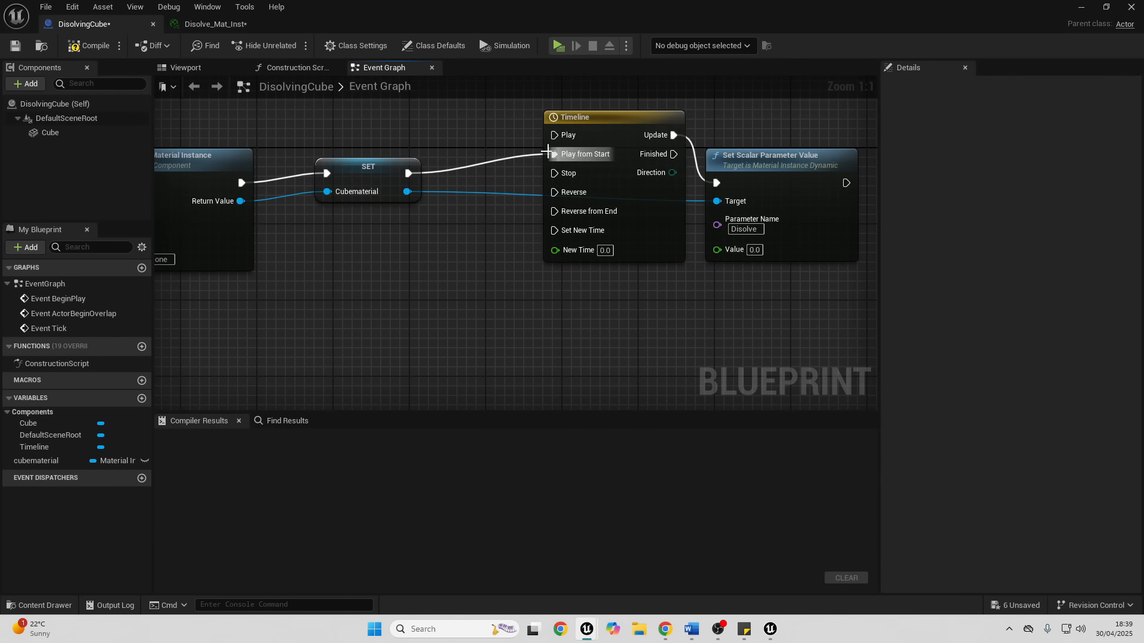
- Add a float track named disolvetrack to the Timeline and set the Timeline's length to 3.00
double_click(629, 123)
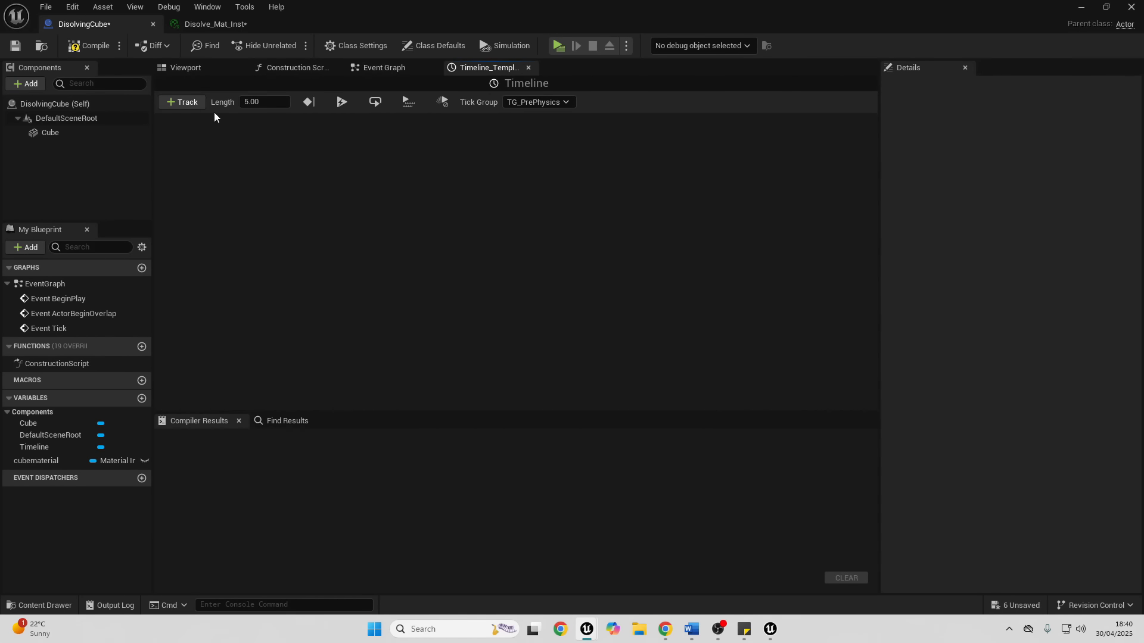
click(184, 104)
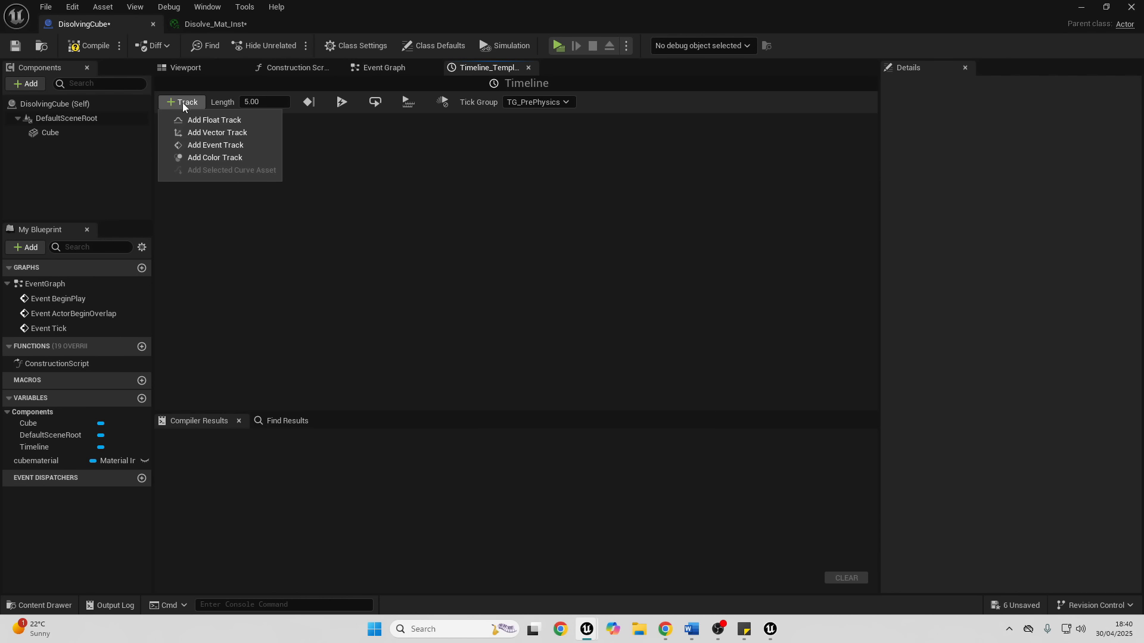
click(191, 118)
text(disolvetrack)
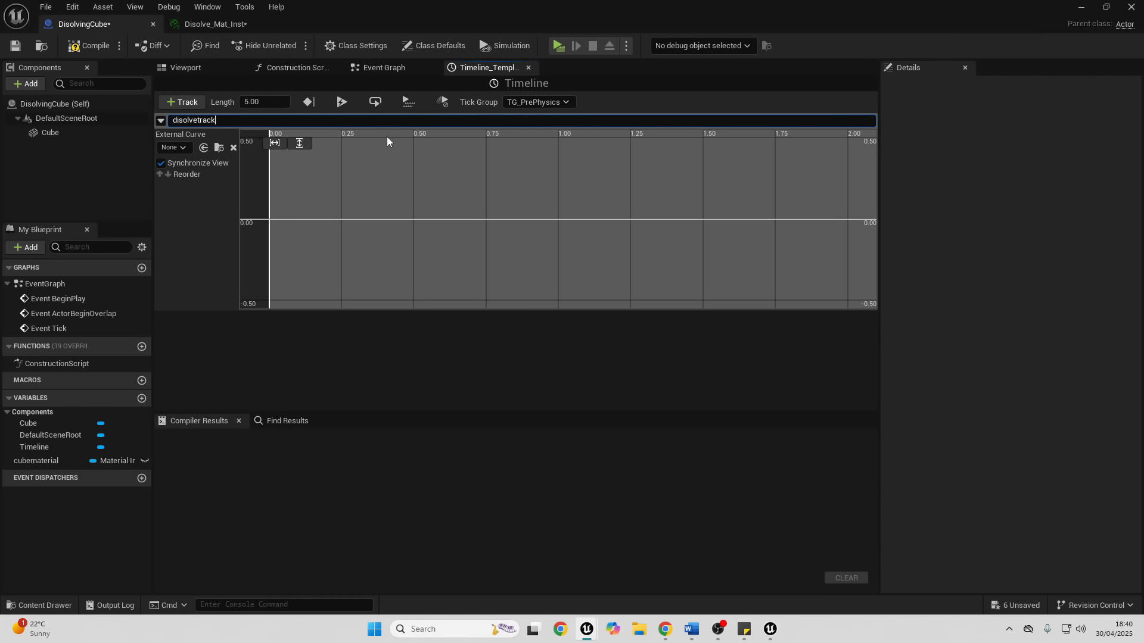
key(Return)
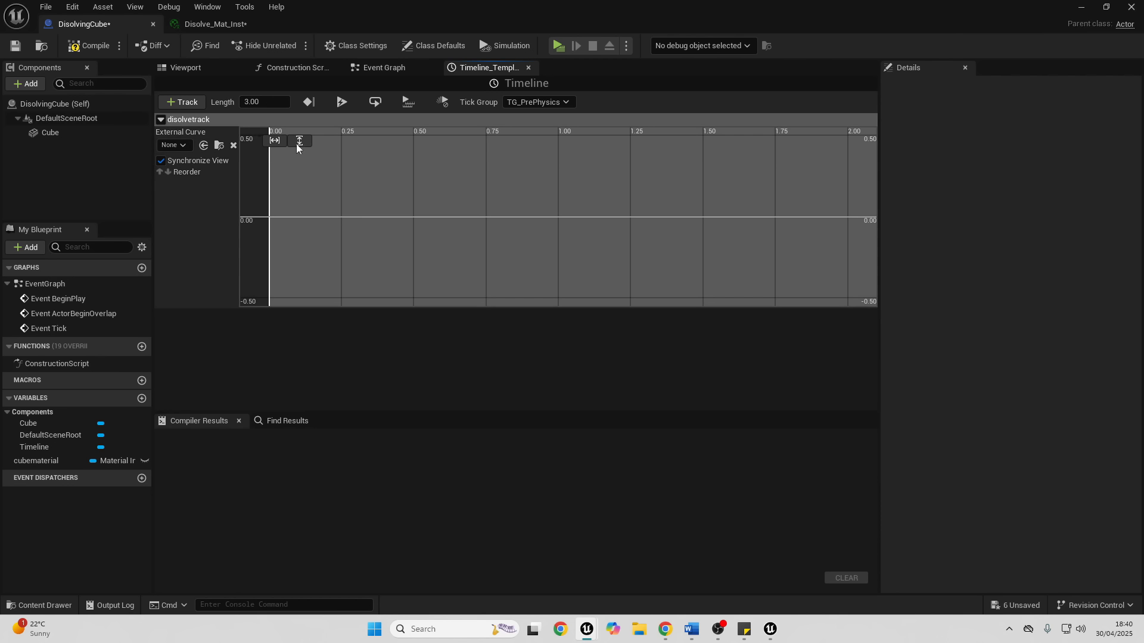
- Add two keys to the disolvetrack curve: value 0 at time 0.0 and value 1.0 at time 3.0
right_click(314, 190)
click(351, 217)
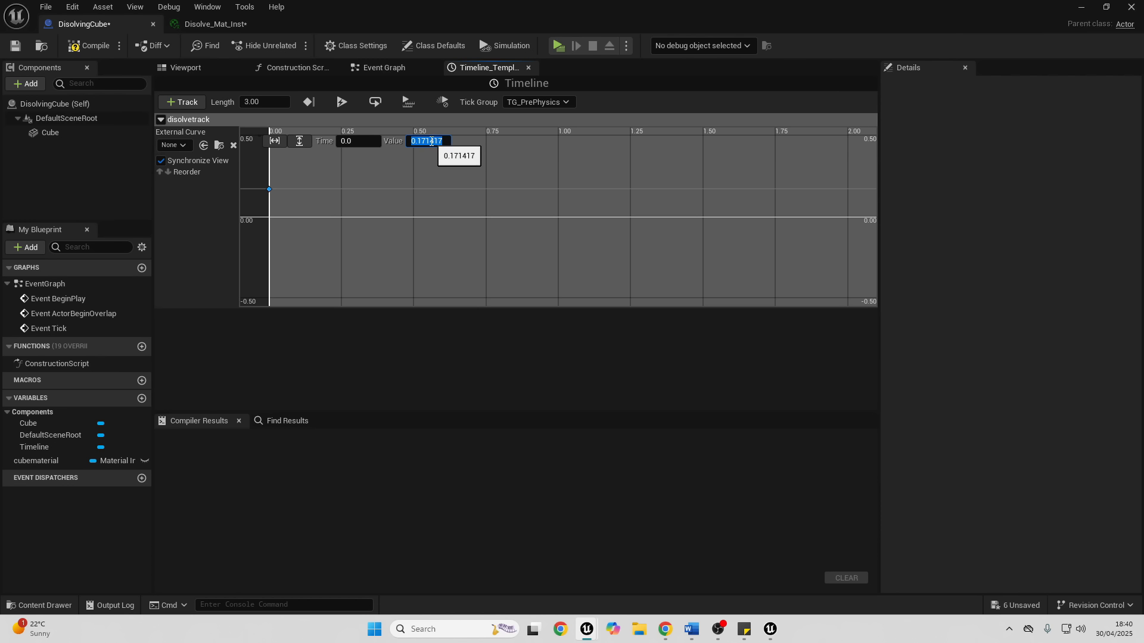
right_click(388, 177)
click(439, 197)
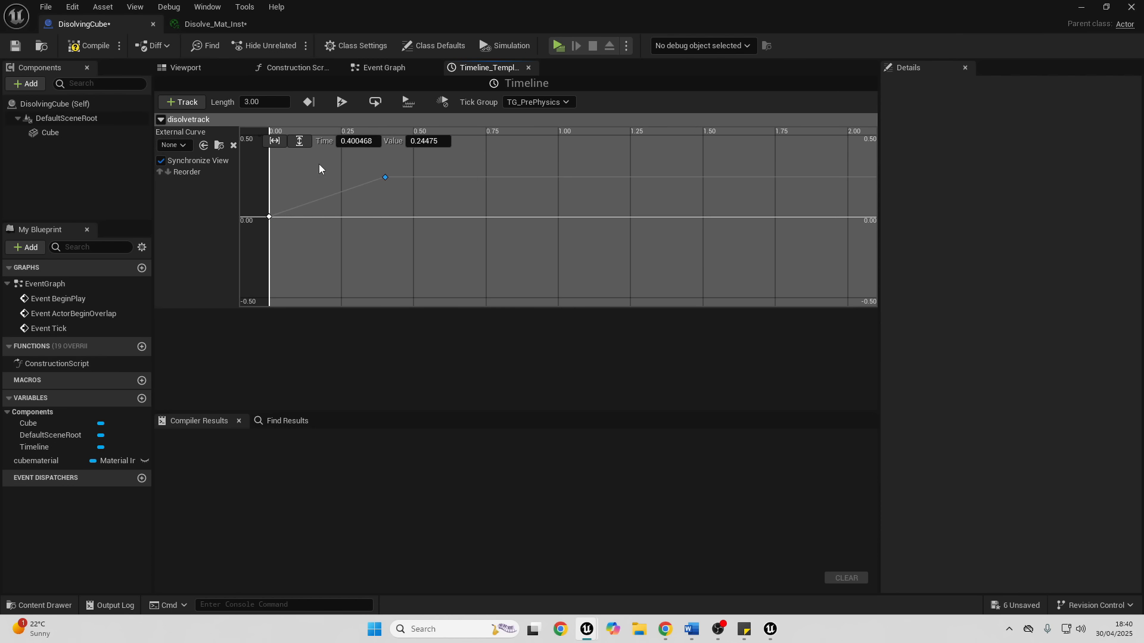
key(Return)
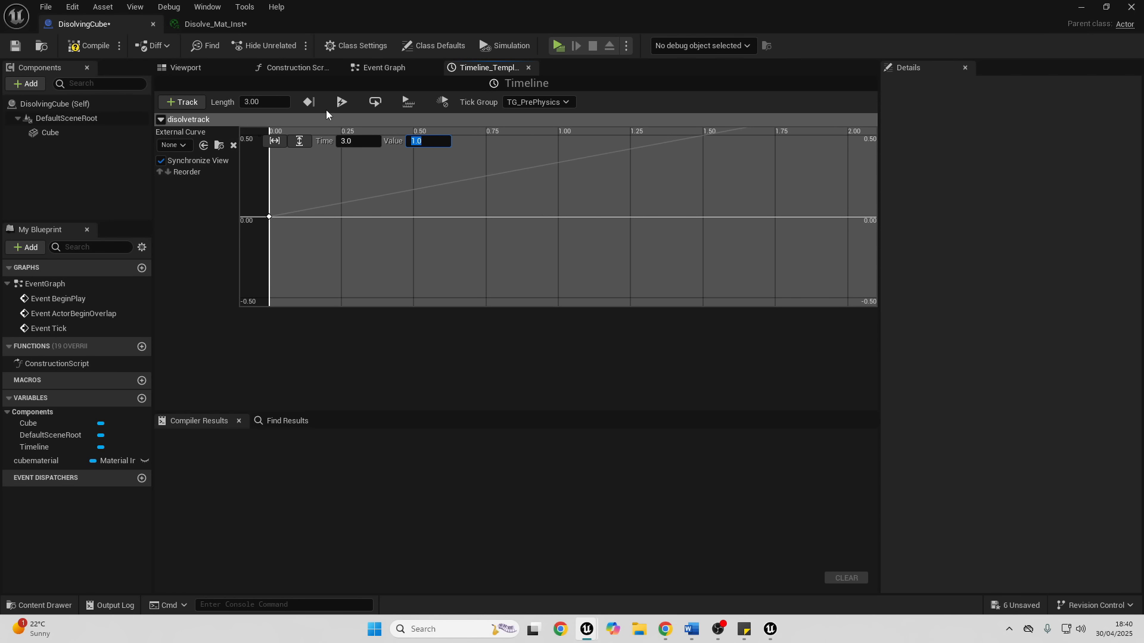
- Shift Set Scalar Parameter Value right in the Event Graph and add a float Lerp feeding its Value, with Disolvetrack as Alpha
click(384, 68)
right_drag(528, 219, 269, 216)
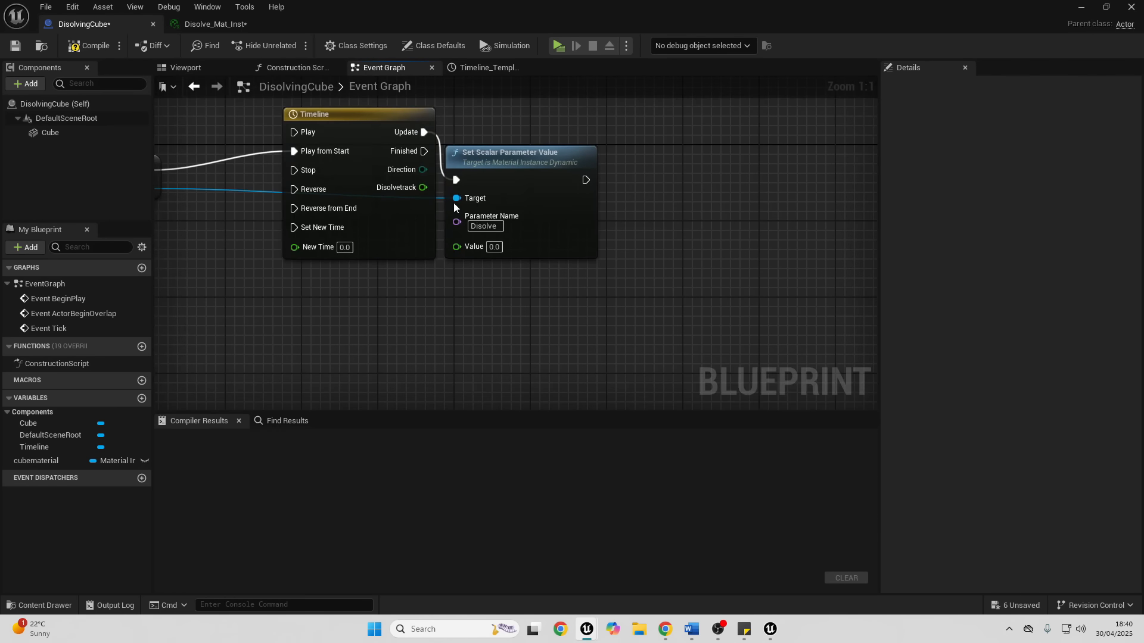
drag(512, 158, 663, 128)
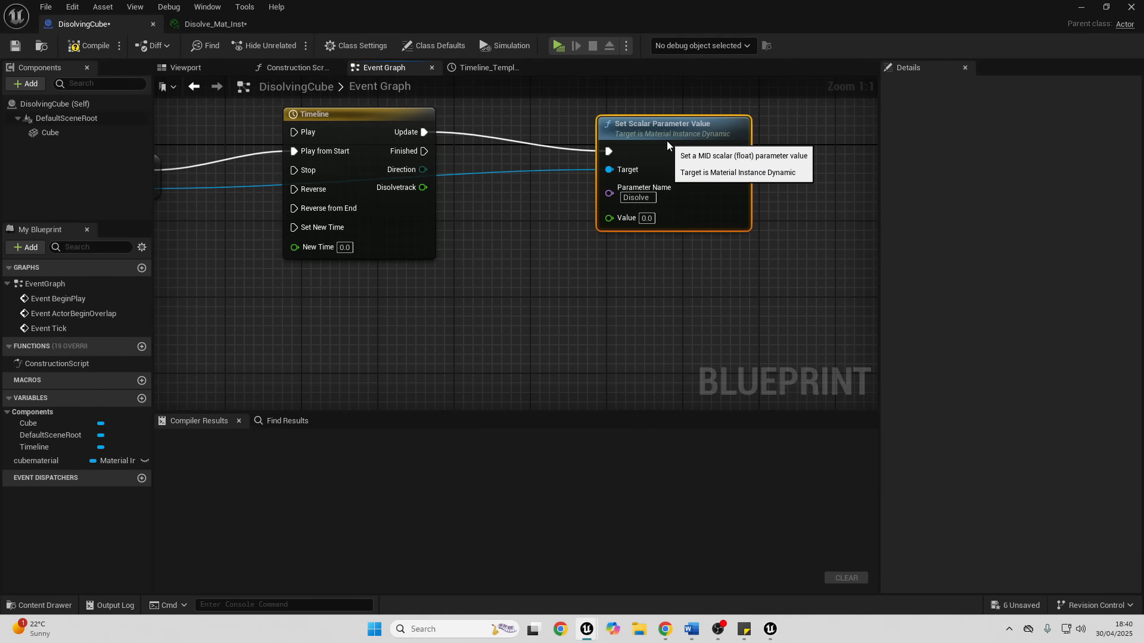
right_click(476, 269)
text(lerp)
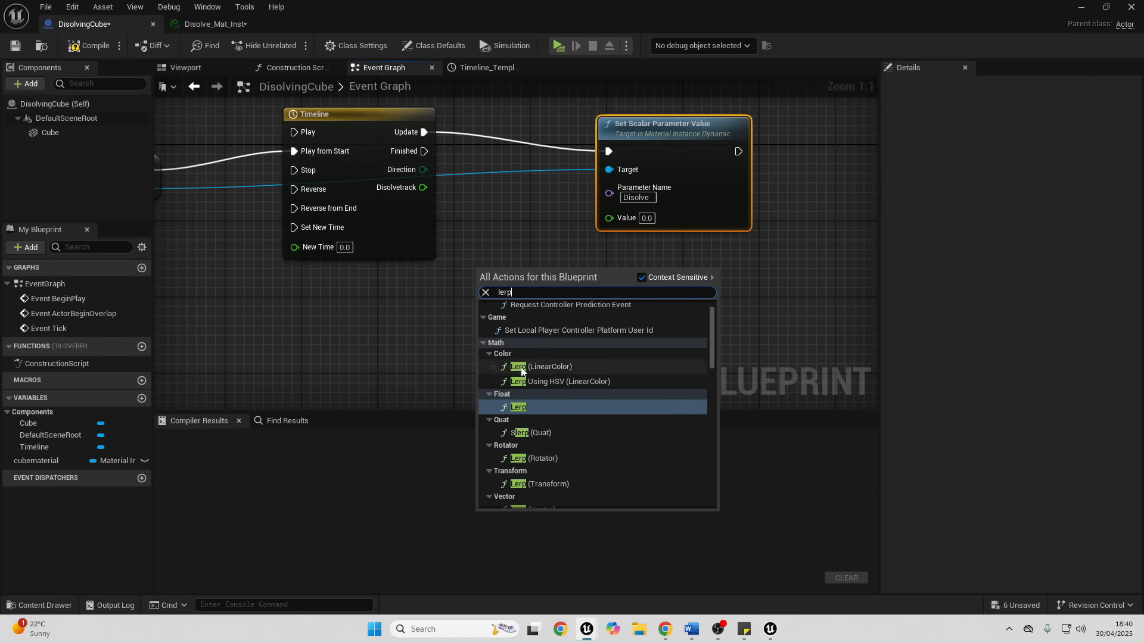
click(518, 407)
drag(597, 284, 640, 220)
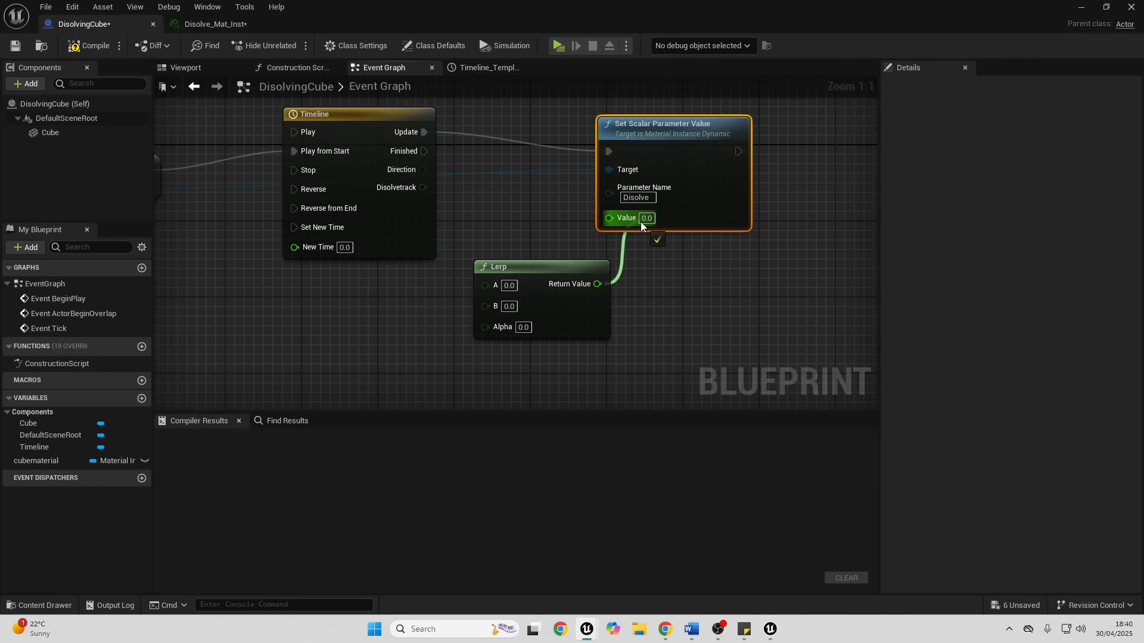
drag(422, 187, 492, 326)
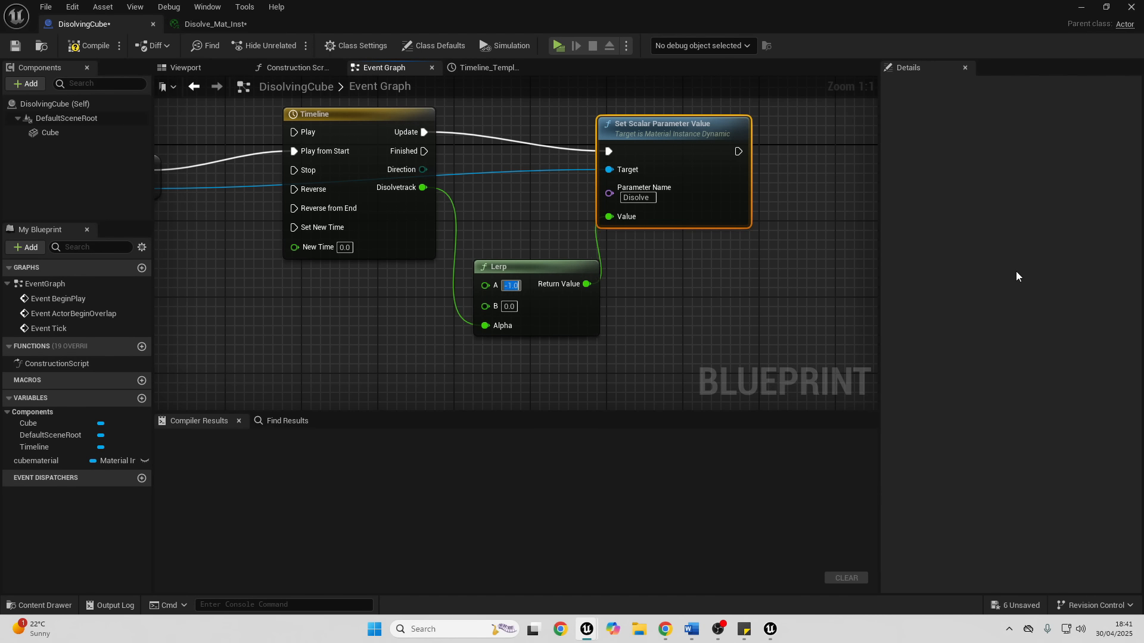
- Set the Lerp's A to -1.0 and B to 1.0, and check the Disolve parameter in Disolve_Mat_Inst
click(510, 307)
text(1)
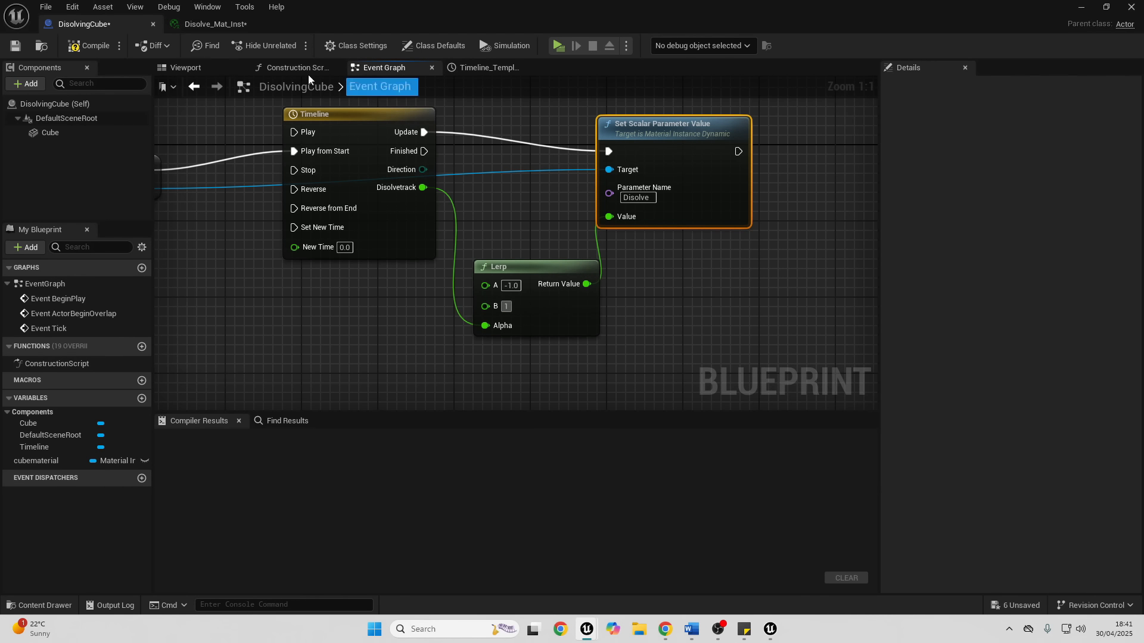
click(216, 25)
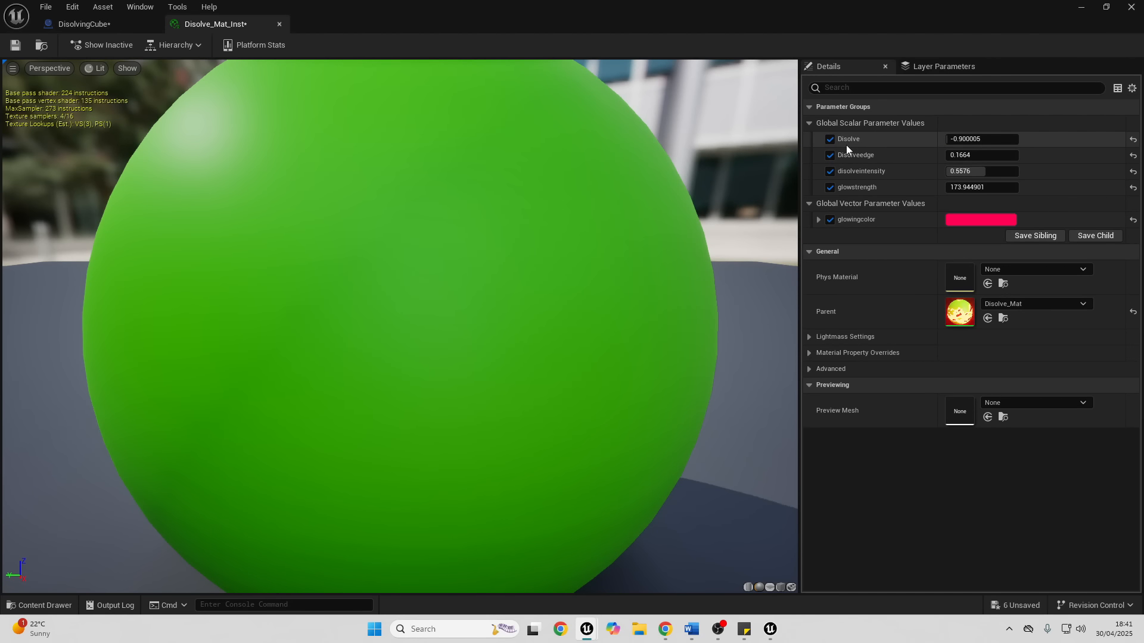
click(90, 23)
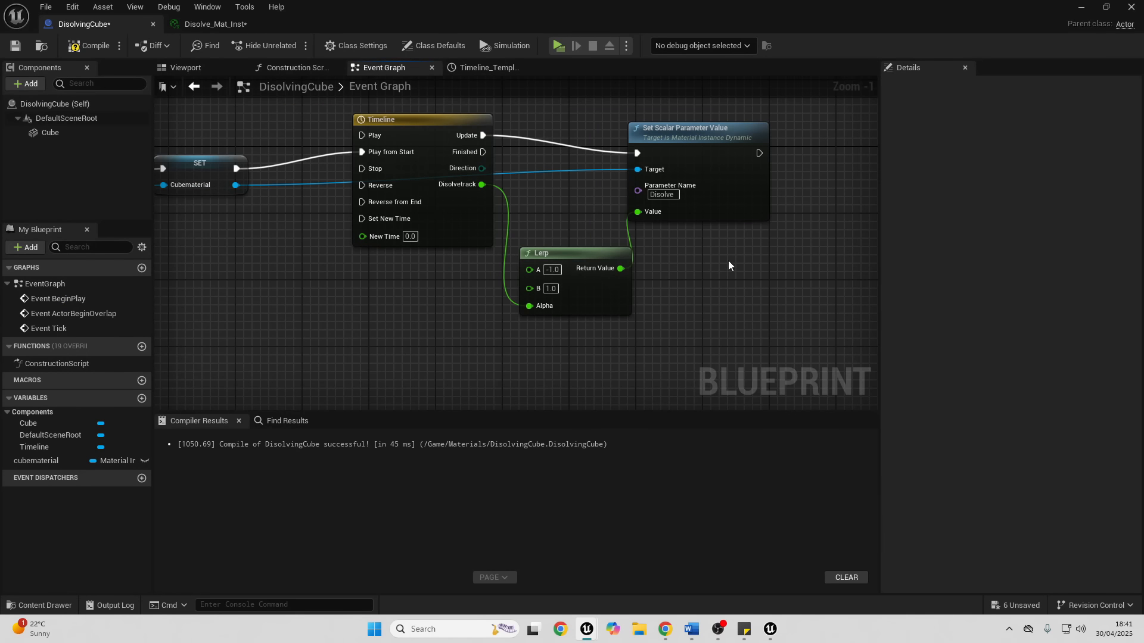
- Add a Destroy Actor node triggered by the Timeline's Finished output and compile the Blueprint
right_drag(728, 265, 673, 266)
drag(424, 154, 669, 284)
text(des)
click(746, 336)
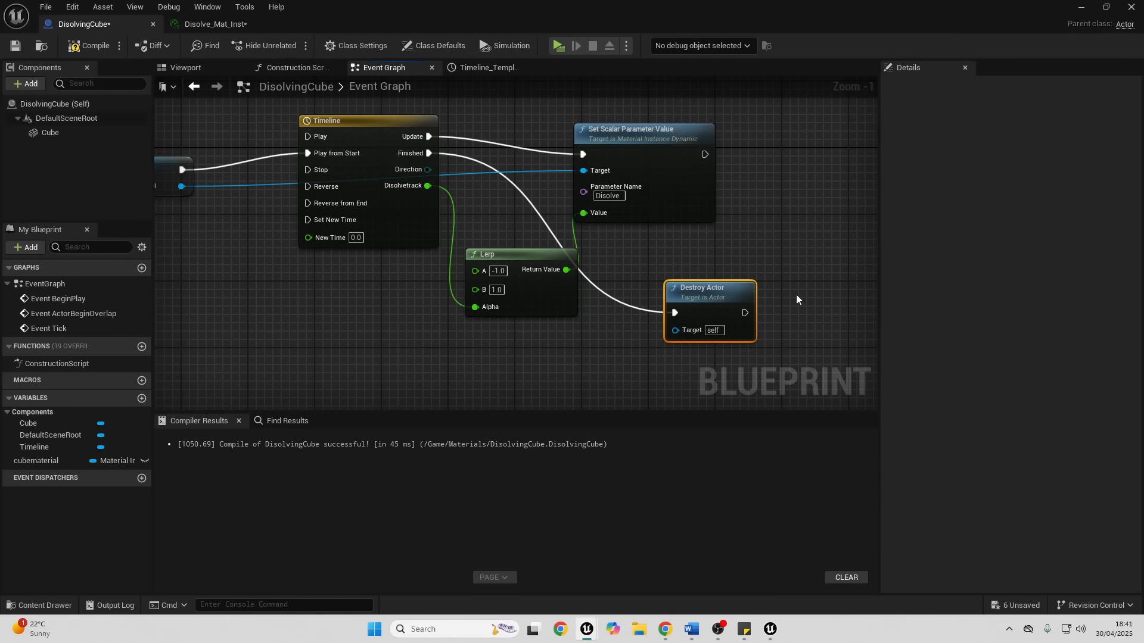
click(86, 45)
- Place the DisolvingCube Blueprint in the ThirdPersonMap level and raise it above the floor
click(1079, 12)
drag(287, 490, 439, 317)
drag(441, 287, 441, 266)
- Play the level and run the character around the map to test the cube's dissolve effect
click(300, 45)
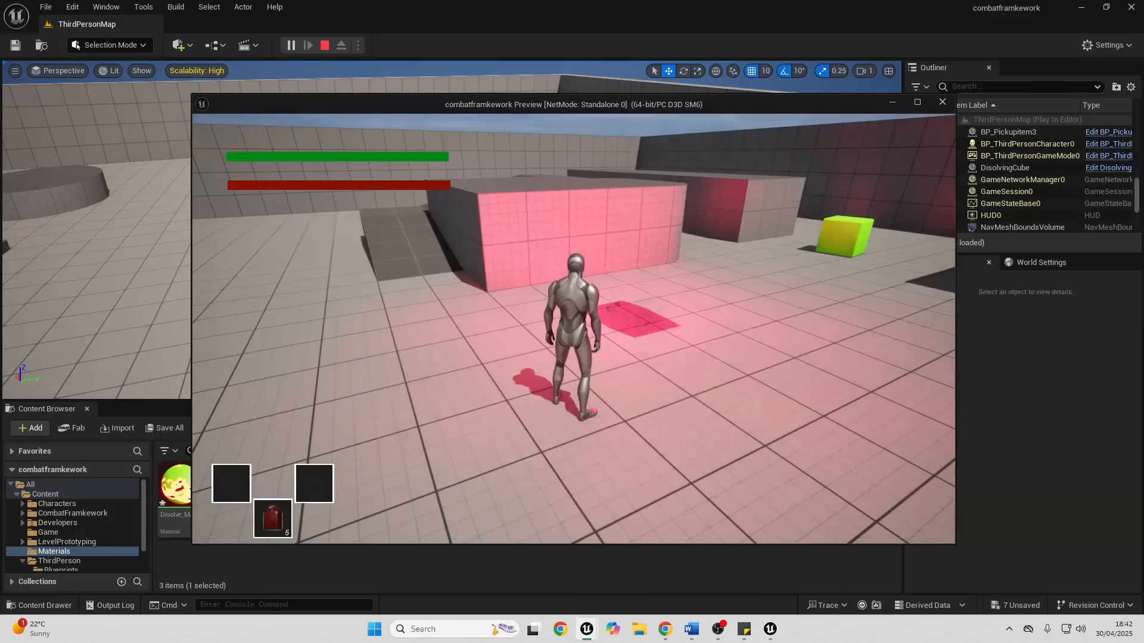
key(w)
key(d)
key(s)
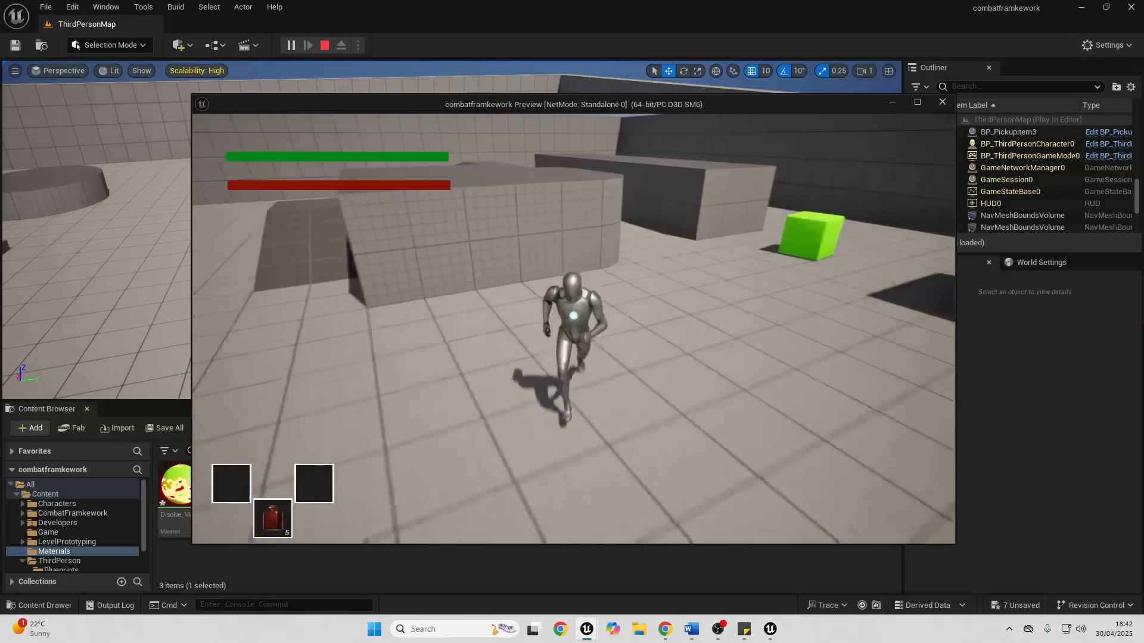
key(s)
key(w)
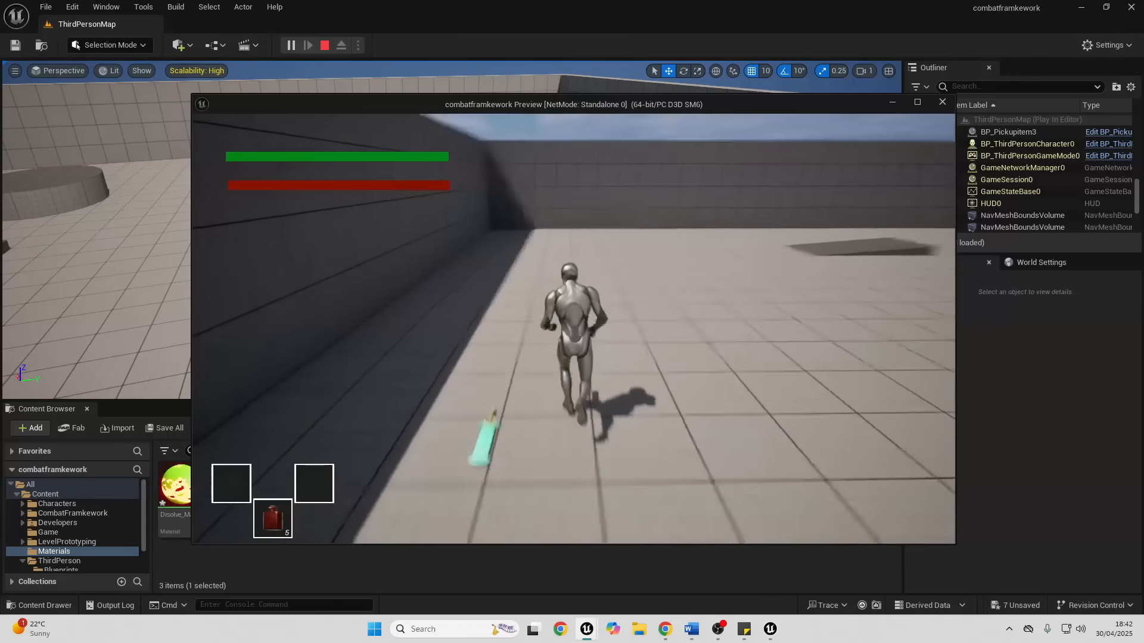
key(s)
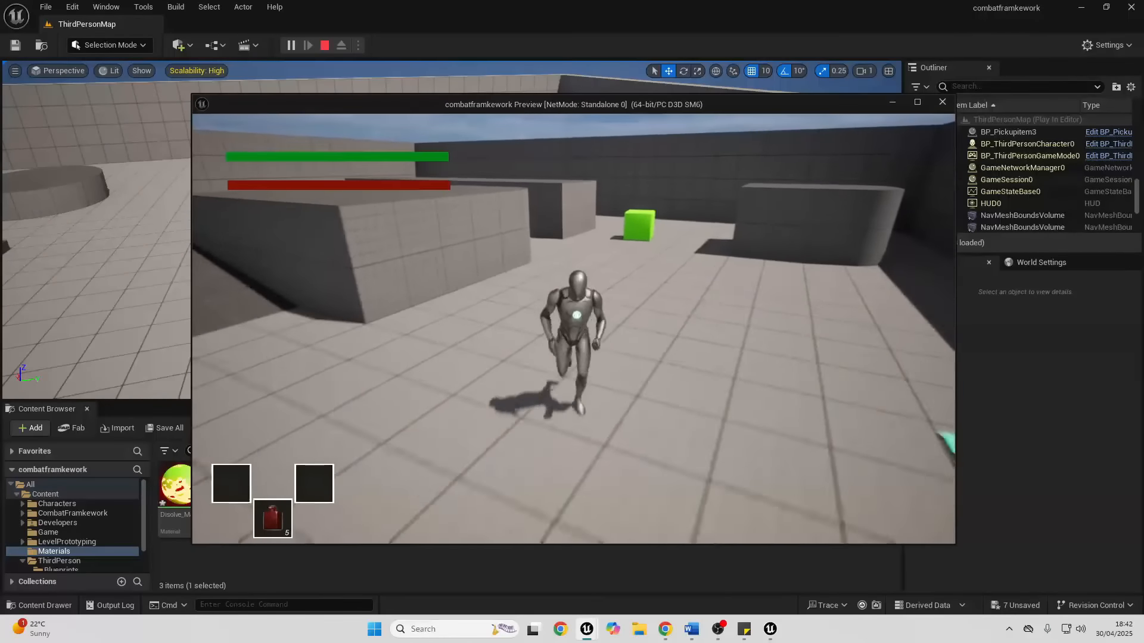
key(w)
key(d)
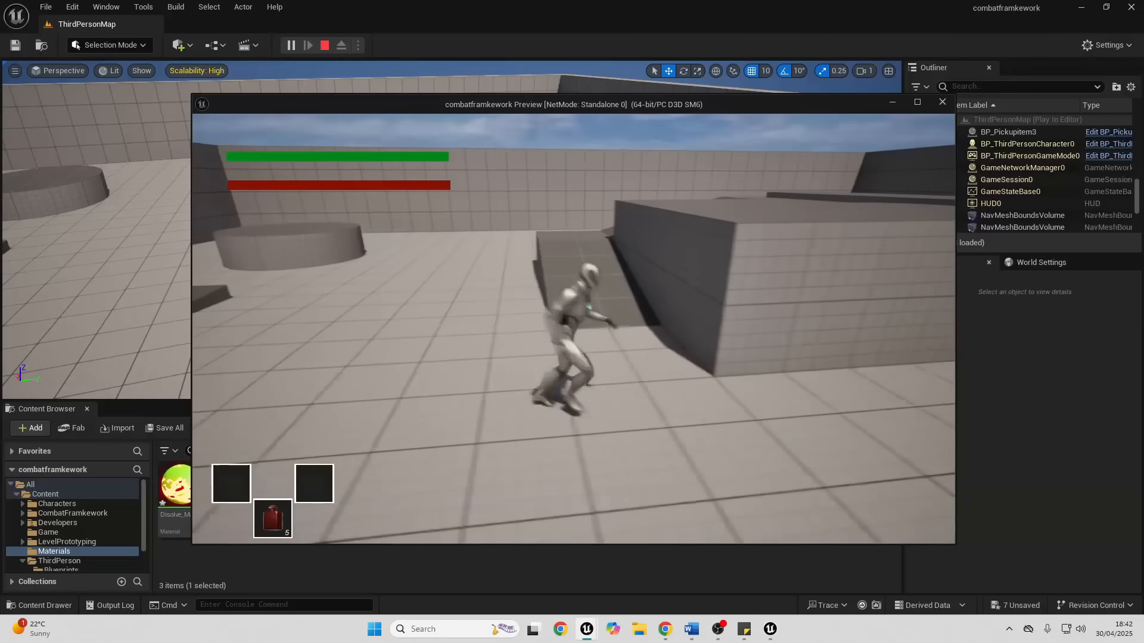
key(s)
key(a)
key(w)
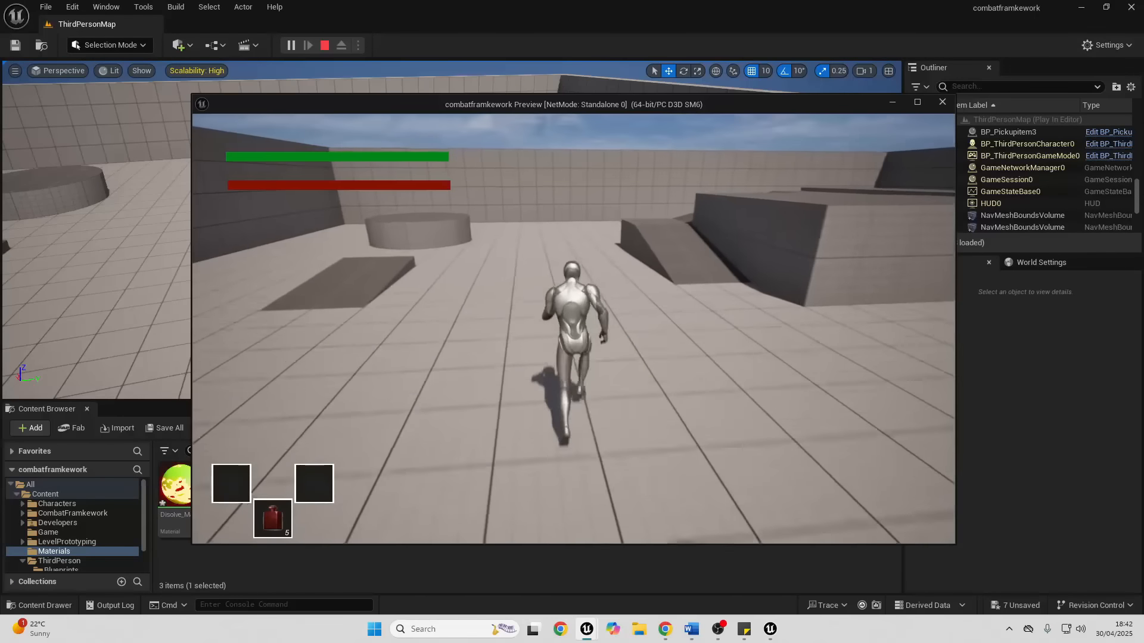
key(d)
key(s)
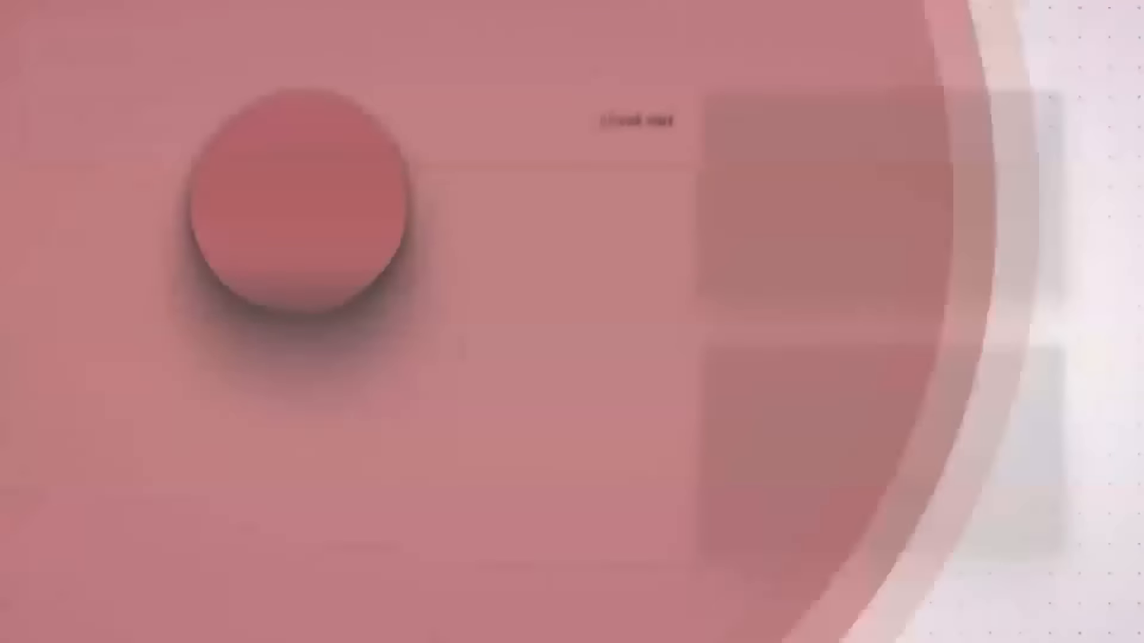